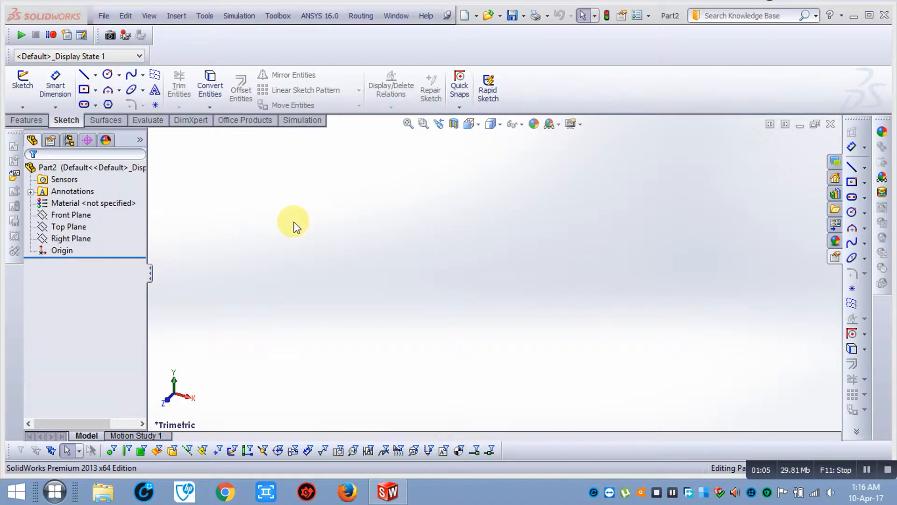
Start a new sketch on the Top Plane
left_click(71, 215)
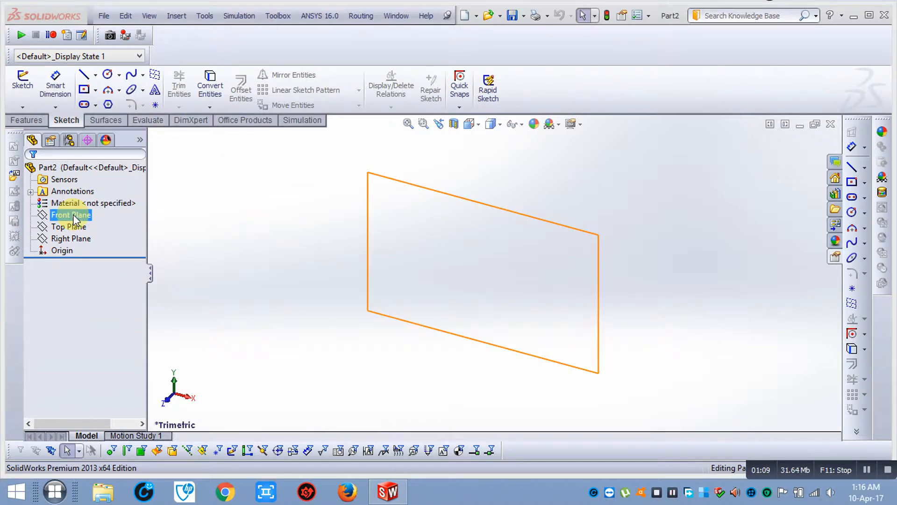
left_click(244, 215)
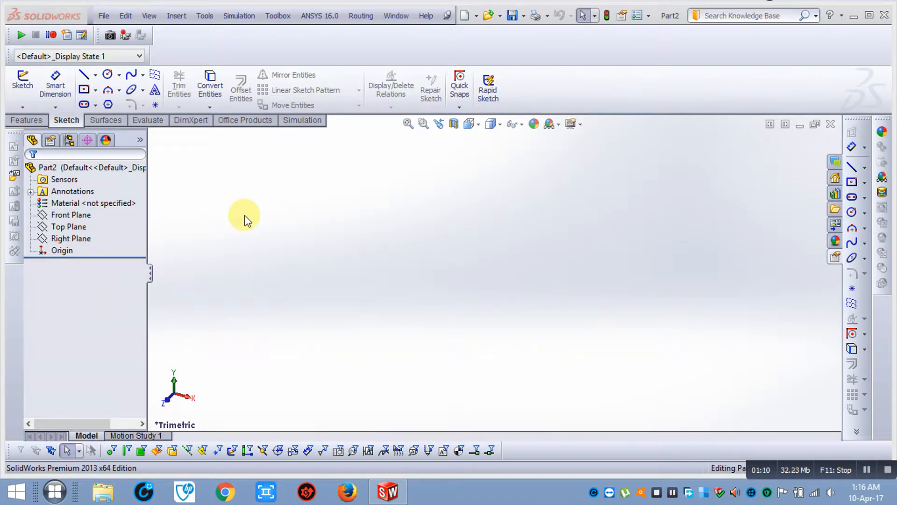
left_click(69, 226)
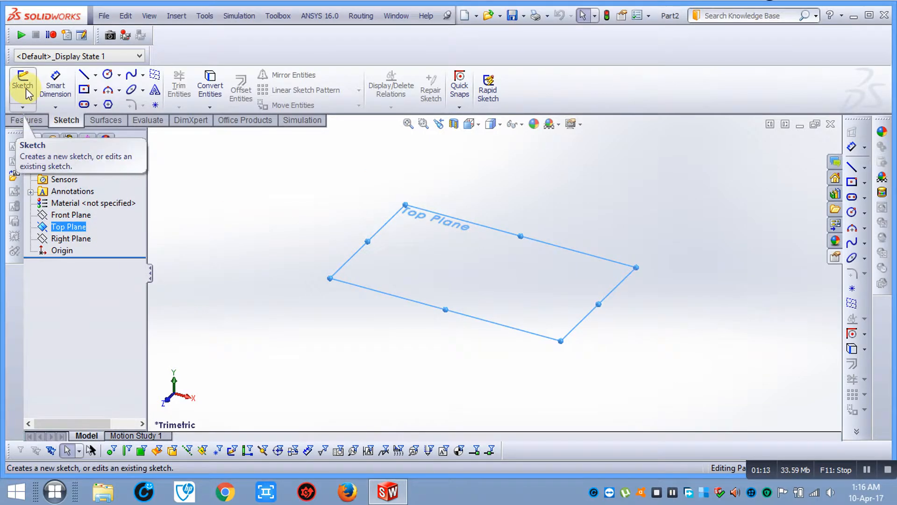
left_click(23, 86)
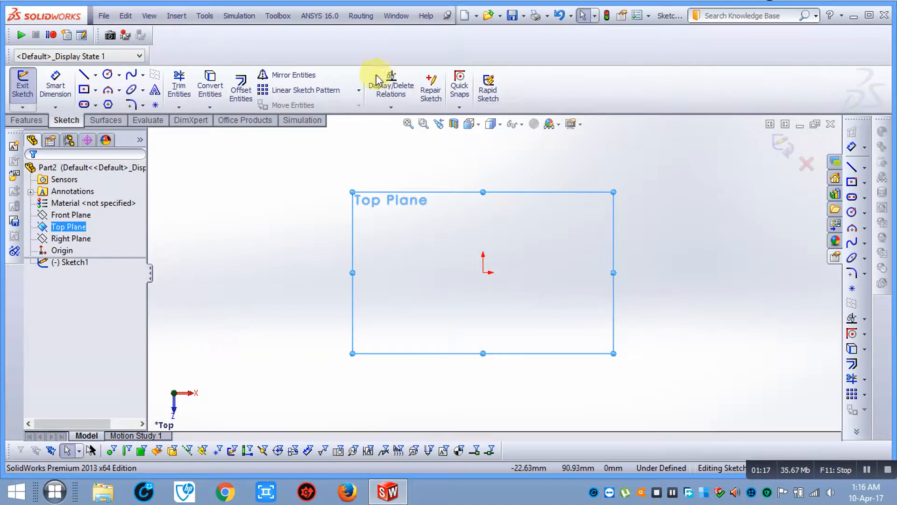
Look over the sketch pattern types, then pick the Polygon tool
left_click(359, 90)
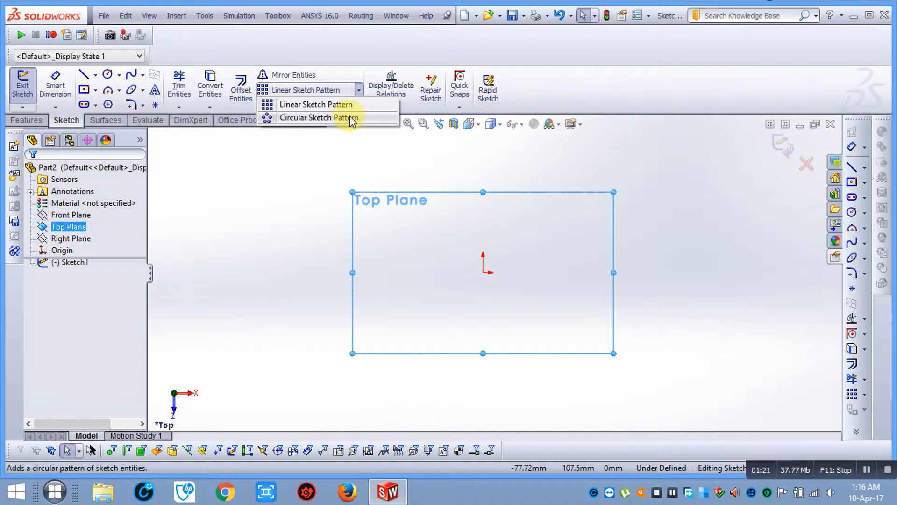
left_click(647, 215)
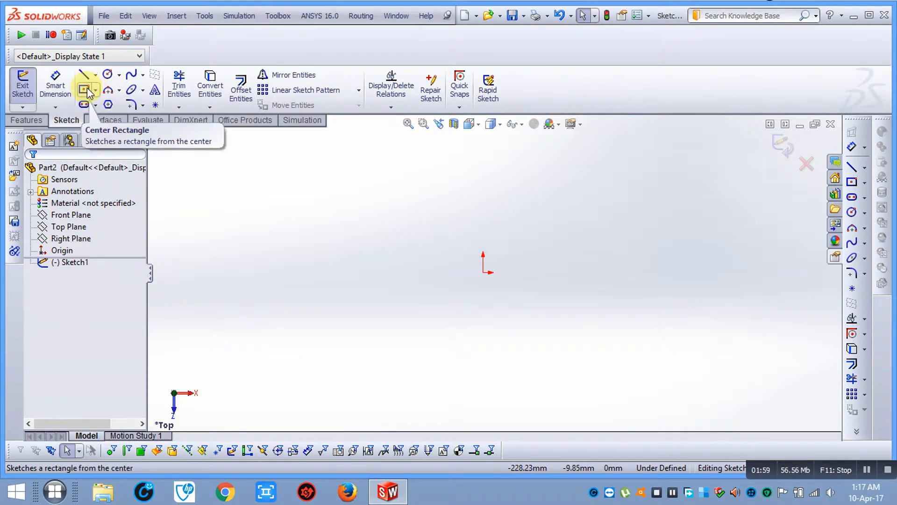
left_click(108, 105)
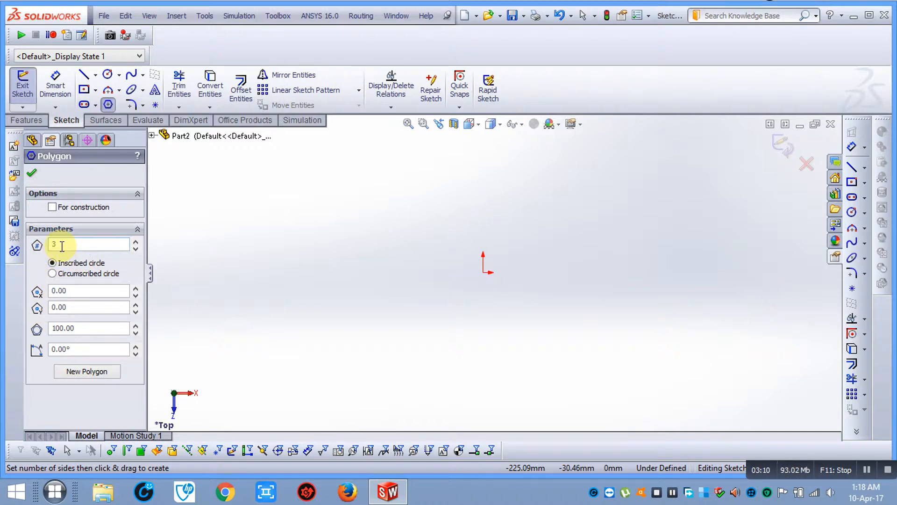
Set the polygon to 3 sides and draw a triangle above the sketch origin
left_click_drag(61, 246, 16, 251)
left_click(58, 246)
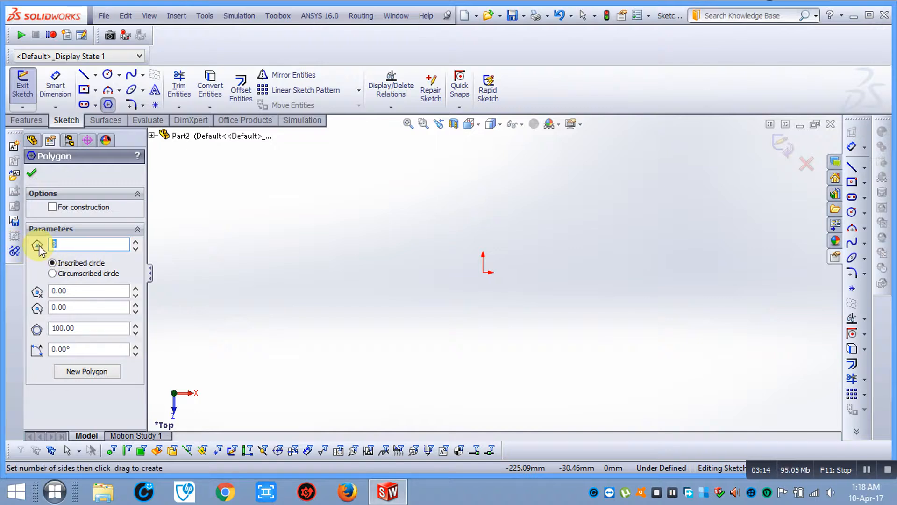
double_click(82, 246)
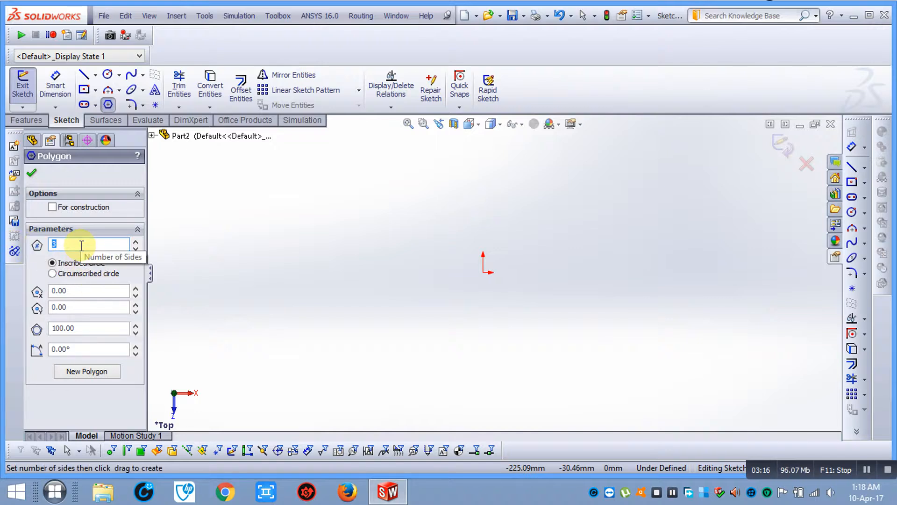
type("33")
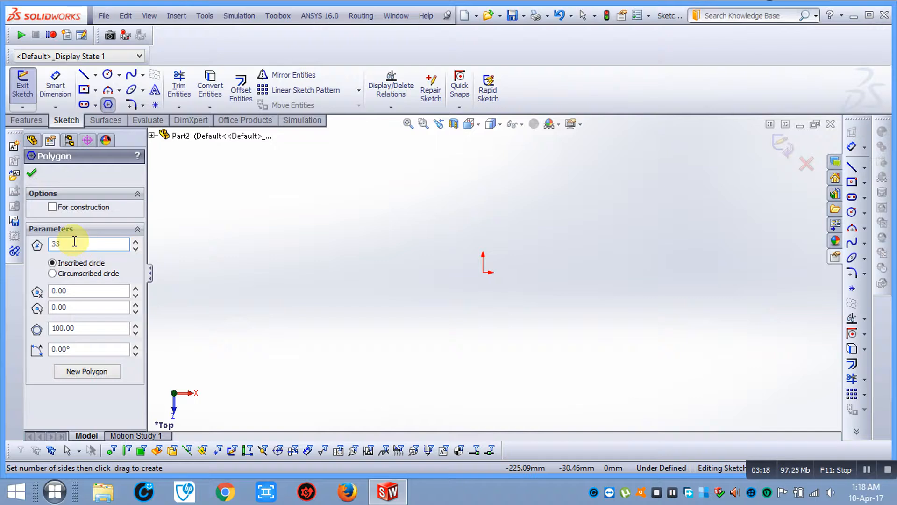
key("BackSpace")
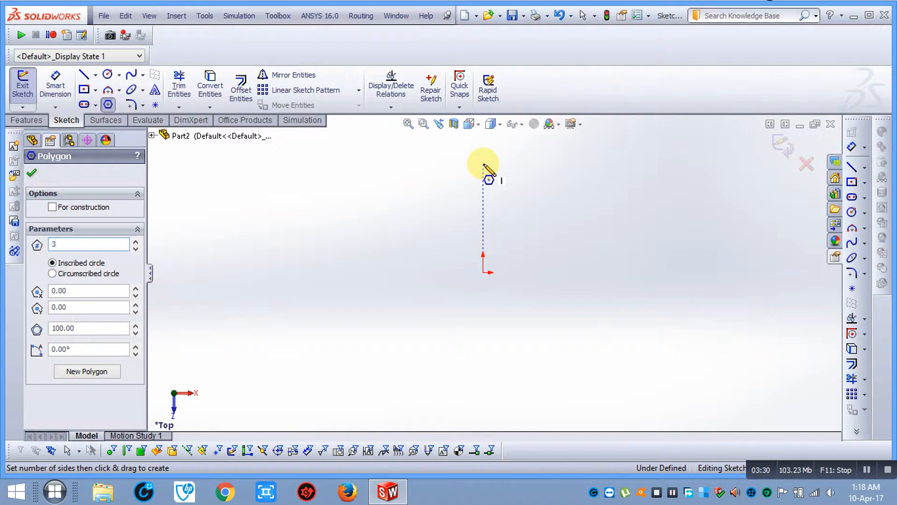
left_click_drag(484, 164, 449, 218)
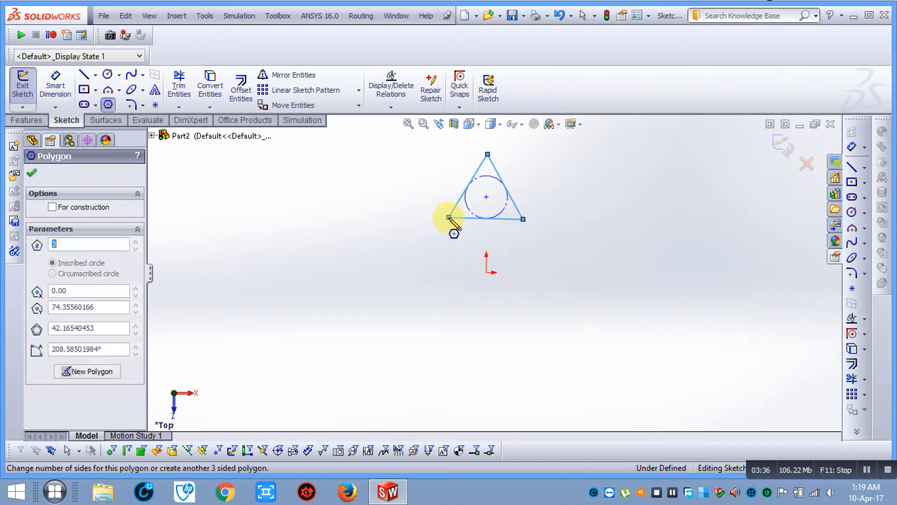
key("Escape")
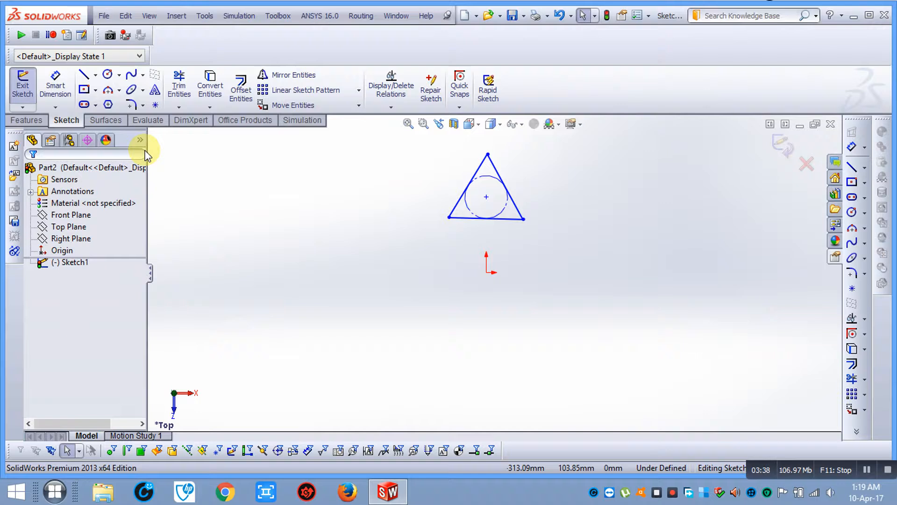
Dimension the inscribed circle to Ø42, deleting an over-defining base-length dimension
left_click(47, 92)
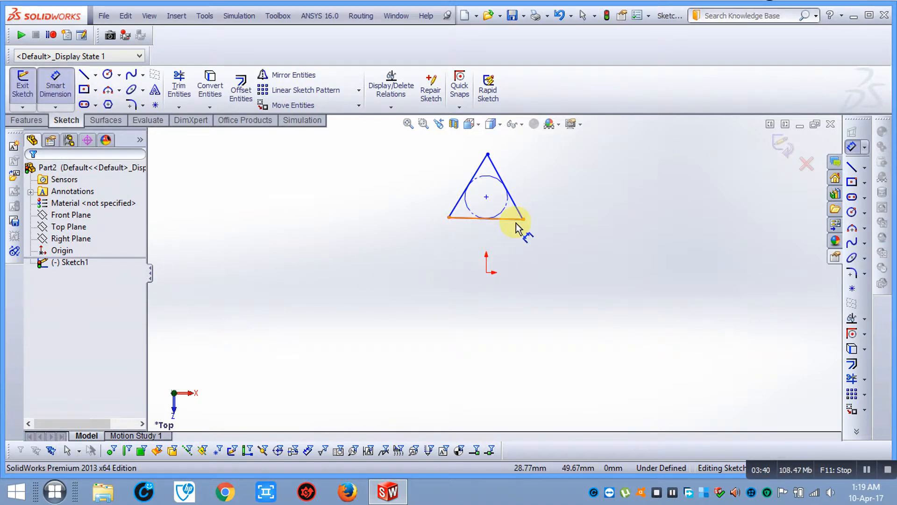
scroll(522, 215, "down", 1)
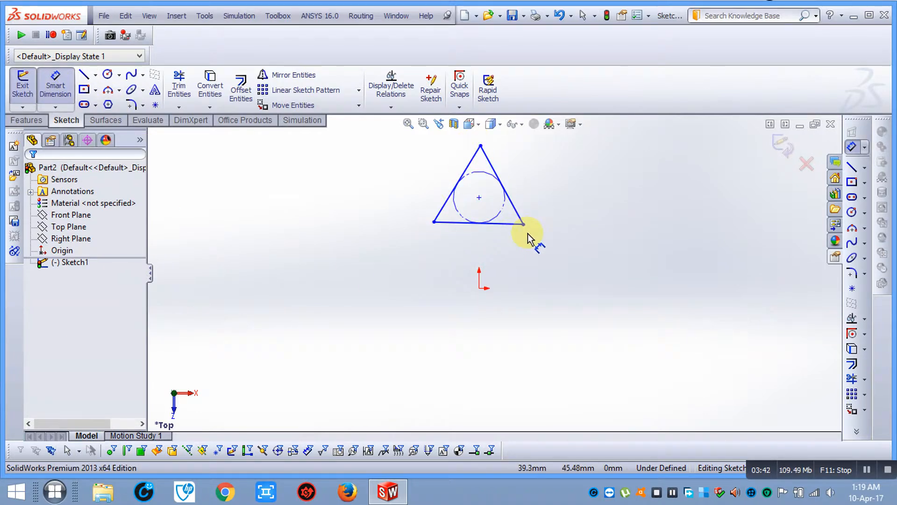
left_click(504, 218)
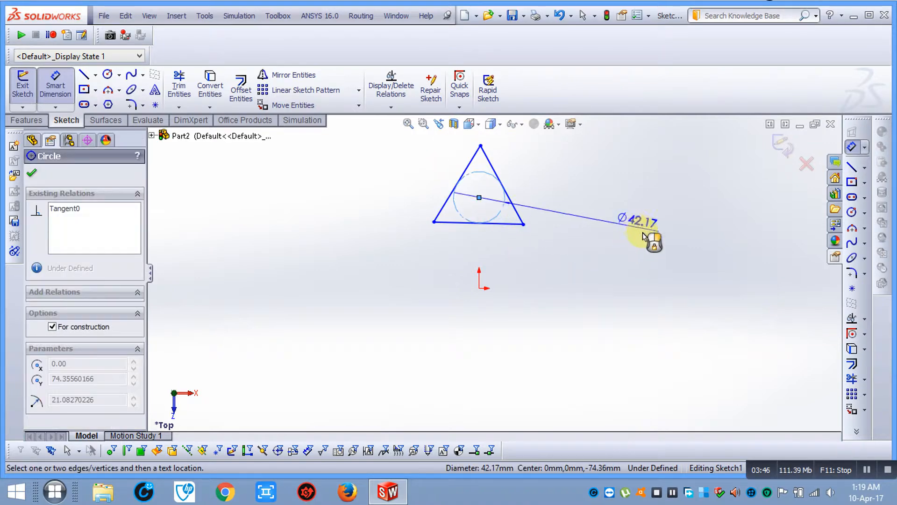
left_click(634, 270)
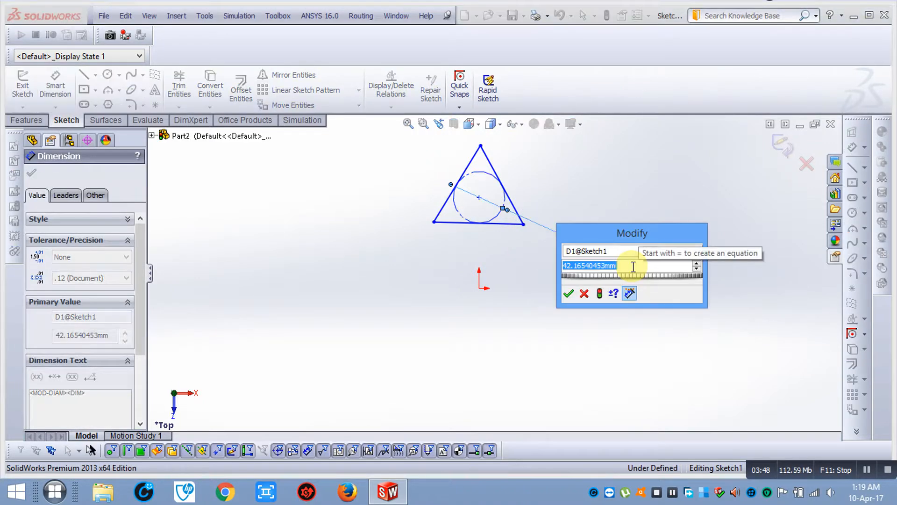
type("42")
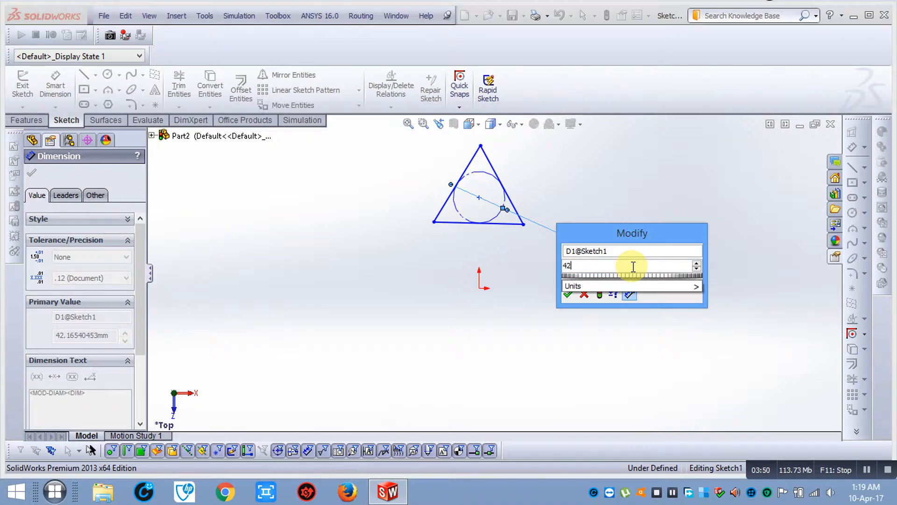
key("Return")
left_click(32, 173)
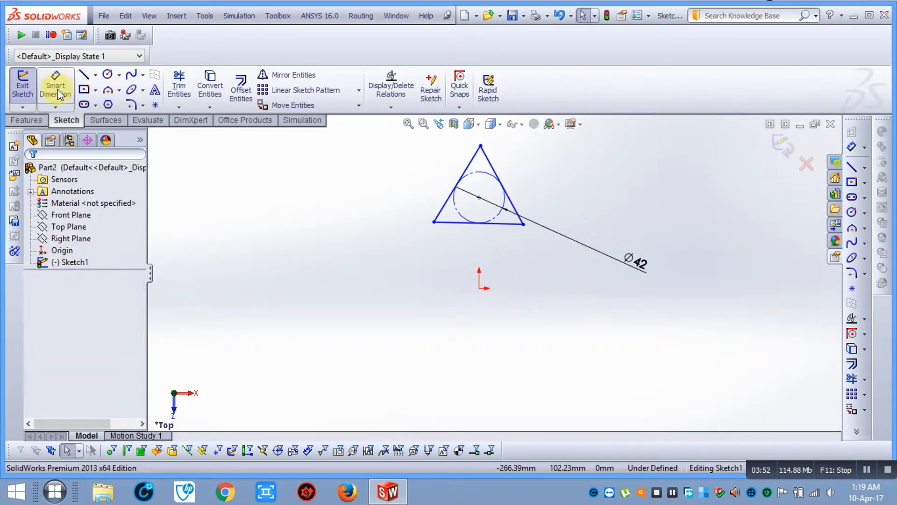
left_click(512, 231)
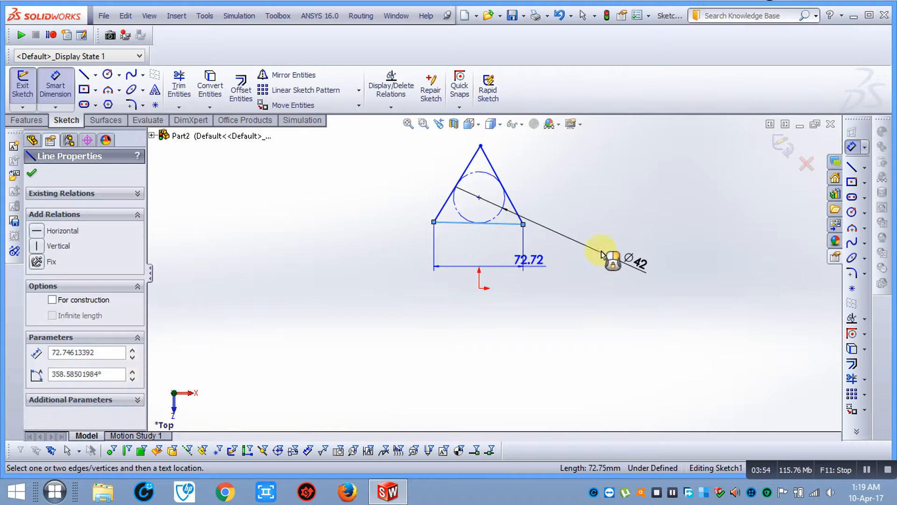
left_click(636, 247)
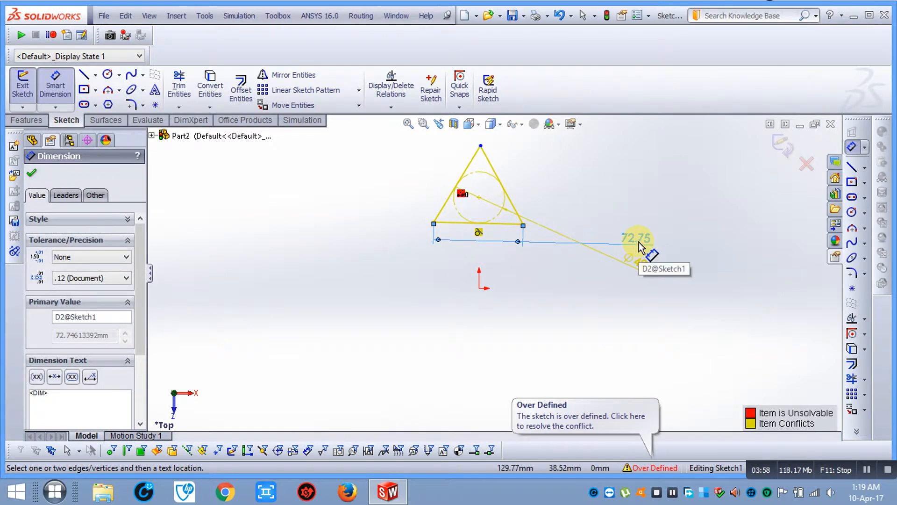
key("Delete")
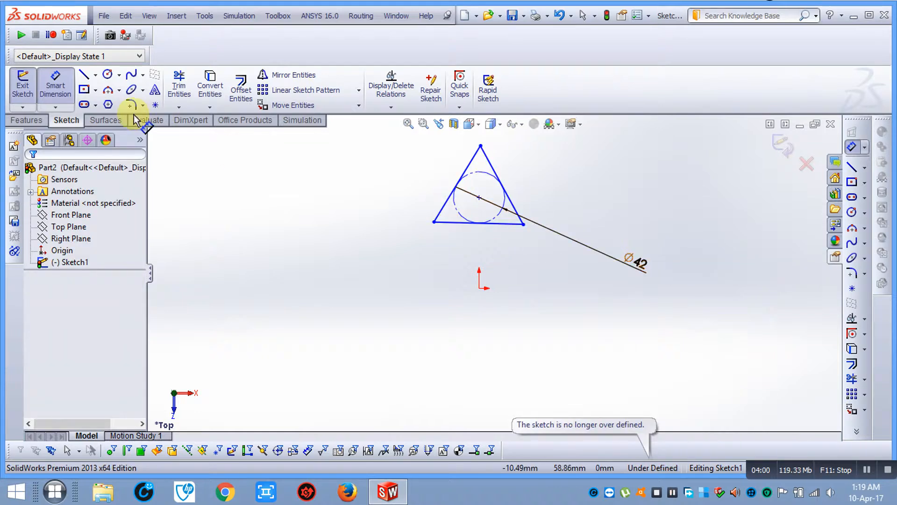
Dimension the circle centre 74.27 from the origin, undoing an extra base-length dimension
left_click(55, 86)
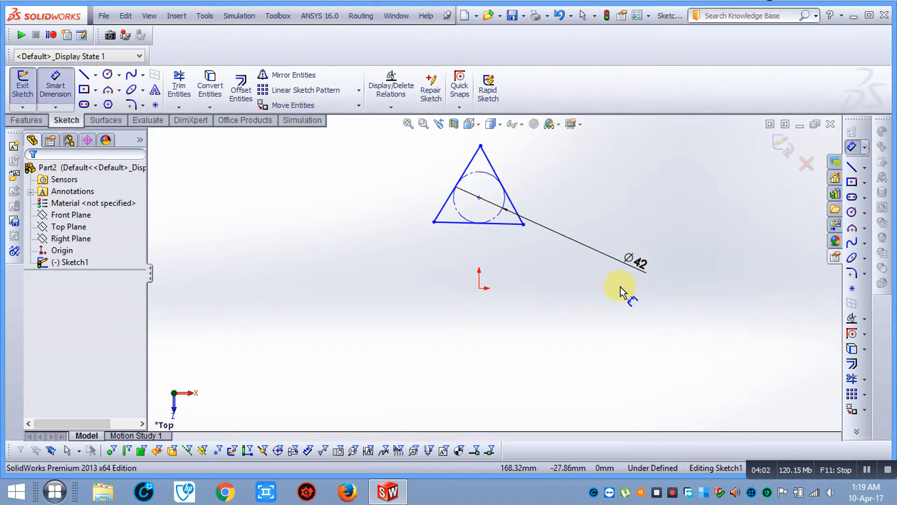
left_click(479, 197)
left_click(478, 288)
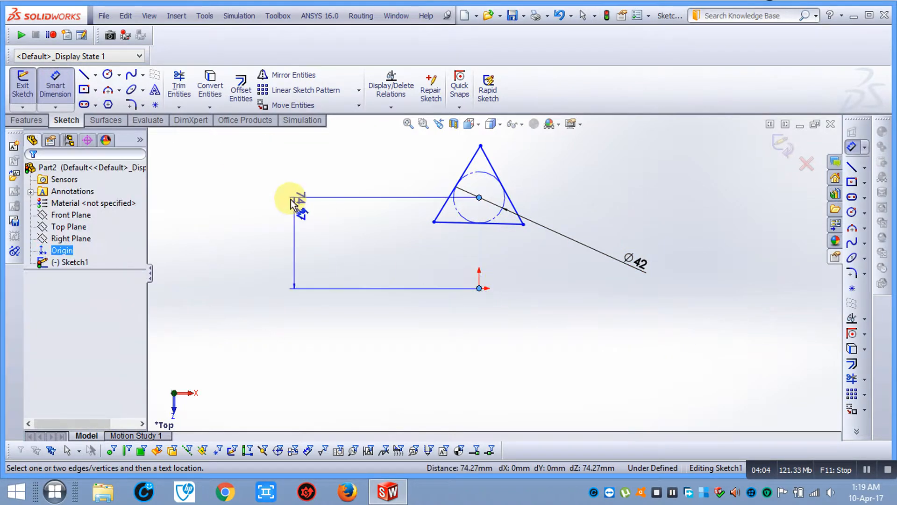
left_click(310, 174)
left_click(244, 192)
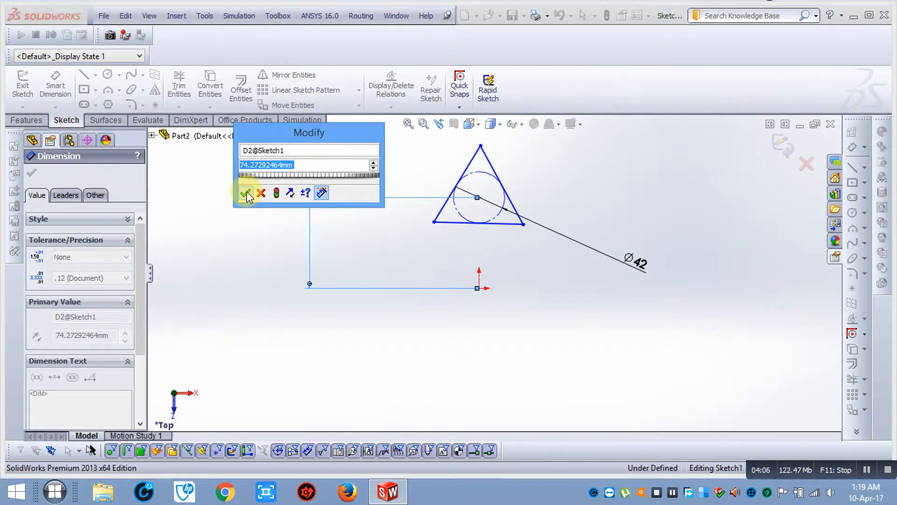
left_click(511, 224)
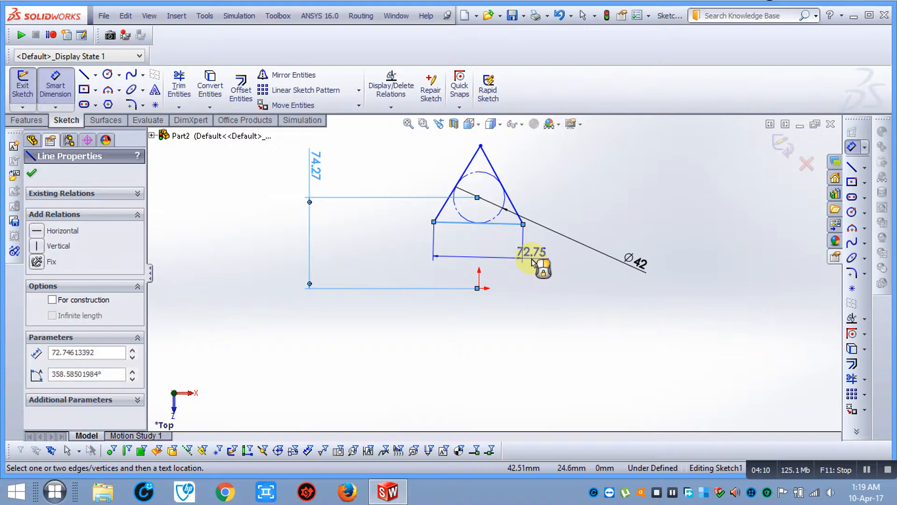
left_click(545, 257)
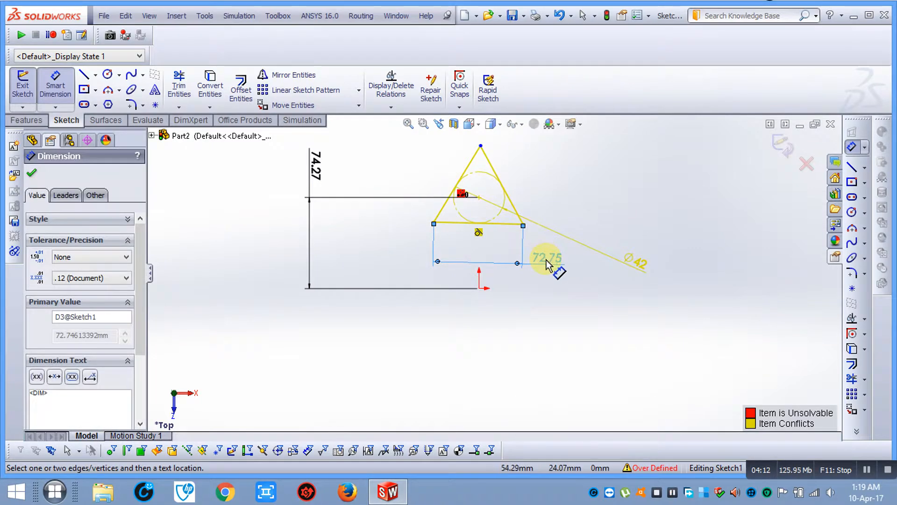
key("ctrl+z")
Add the 63.88 triangle height and 53.25 base-to-origin dimensions to fully define the sketch
left_click(48, 86)
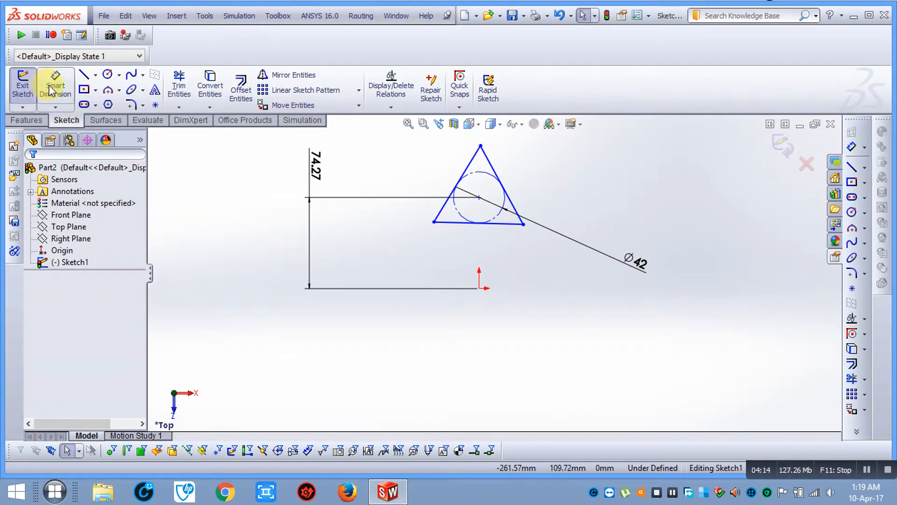
left_click(492, 167)
left_click(628, 192)
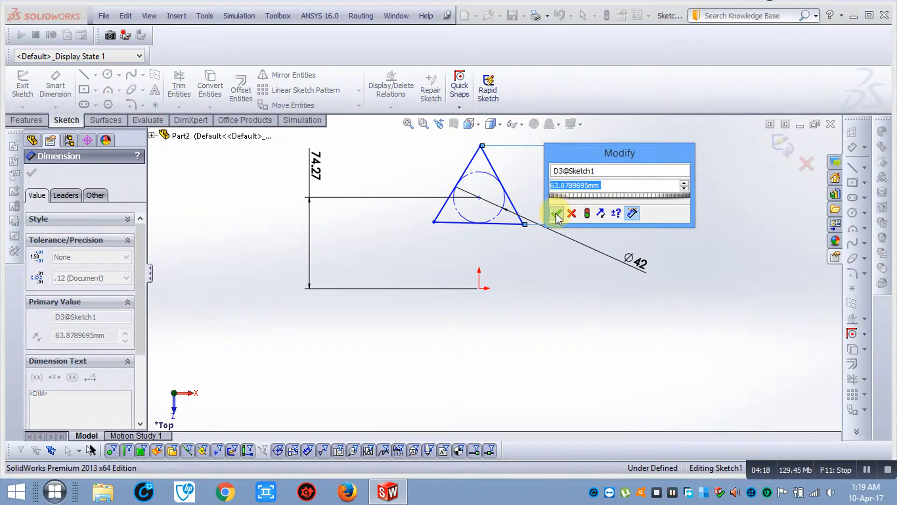
left_click(556, 214)
left_click(486, 223)
left_click(479, 288)
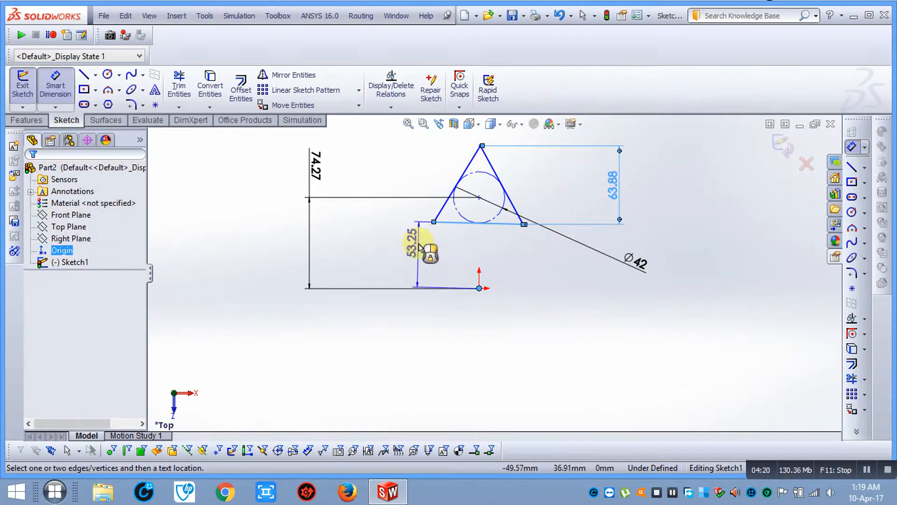
left_click(395, 243)
left_click(336, 261)
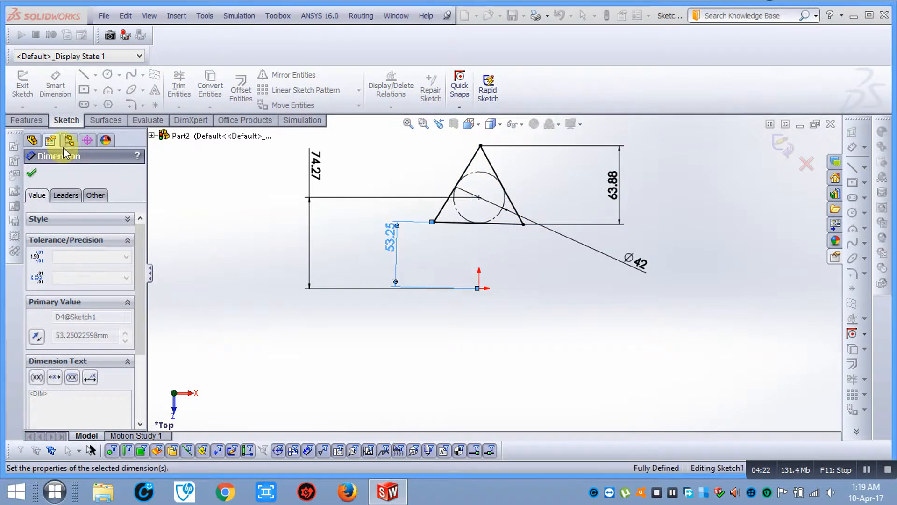
left_click(32, 174)
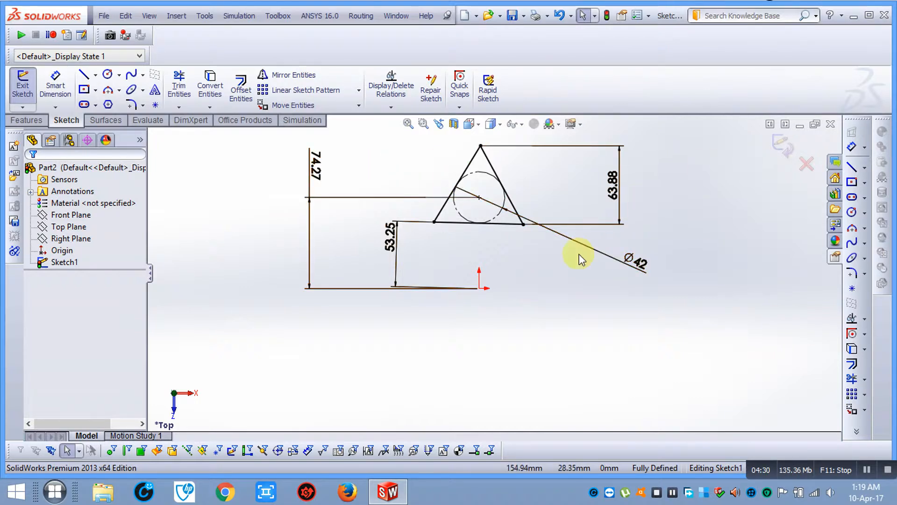
scroll(527, 258, "up", 1)
scroll(528, 259, "down", 1)
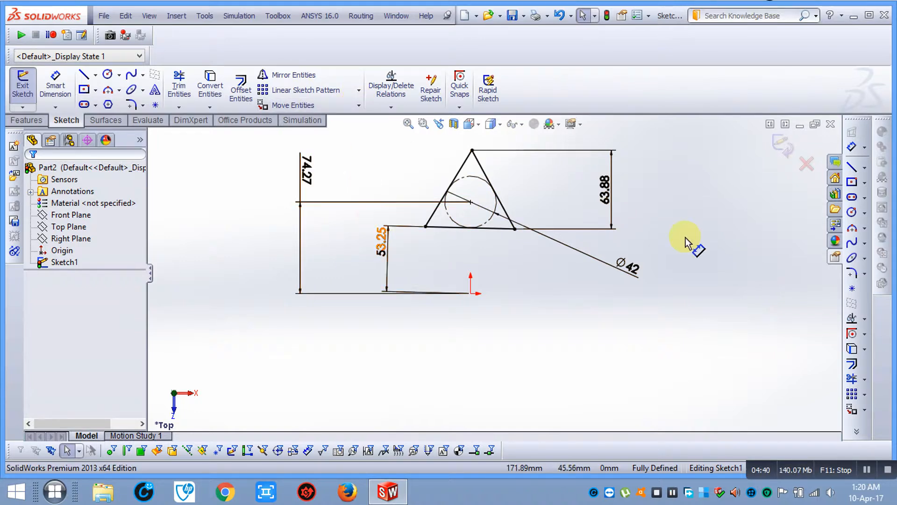
Start a circular sketch pattern centred on the sketch origin
left_click(361, 89)
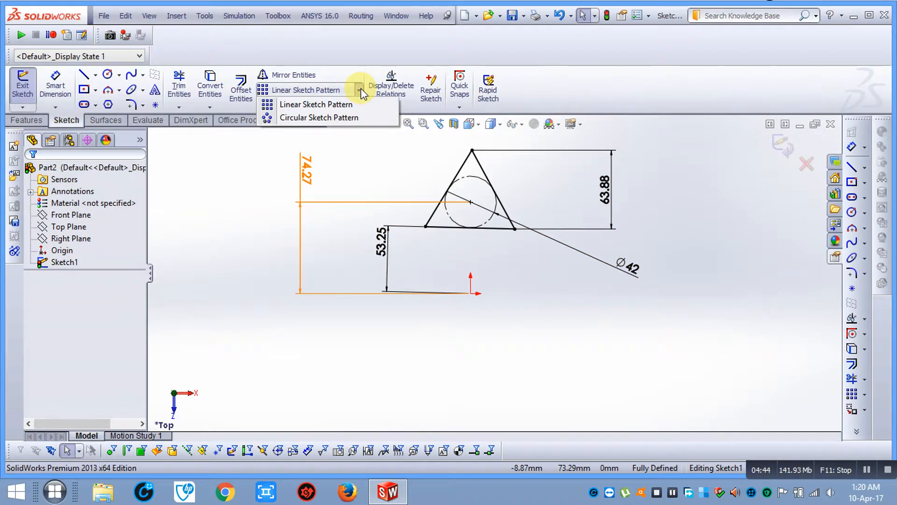
left_click(360, 118)
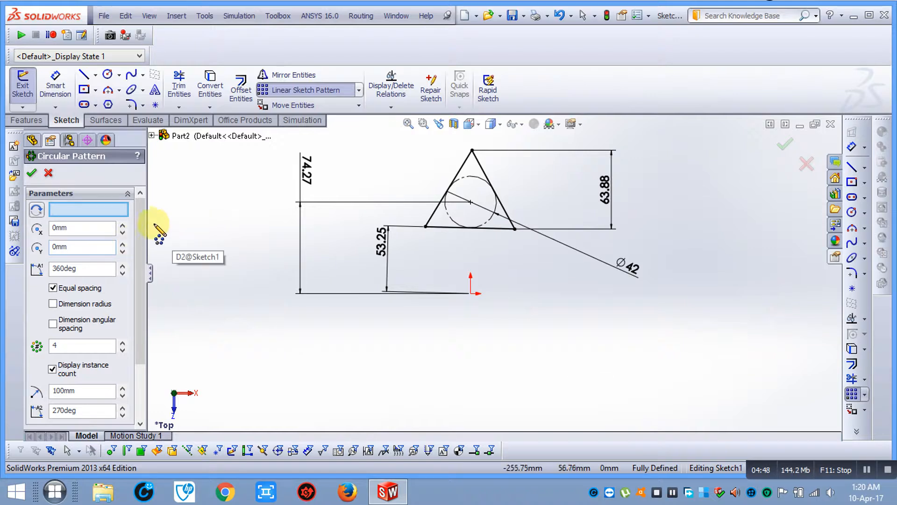
mouse_move(139, 218)
left_mouse_down()
mouse_move(140, 278)
mouse_move(134, 215)
left_mouse_up()
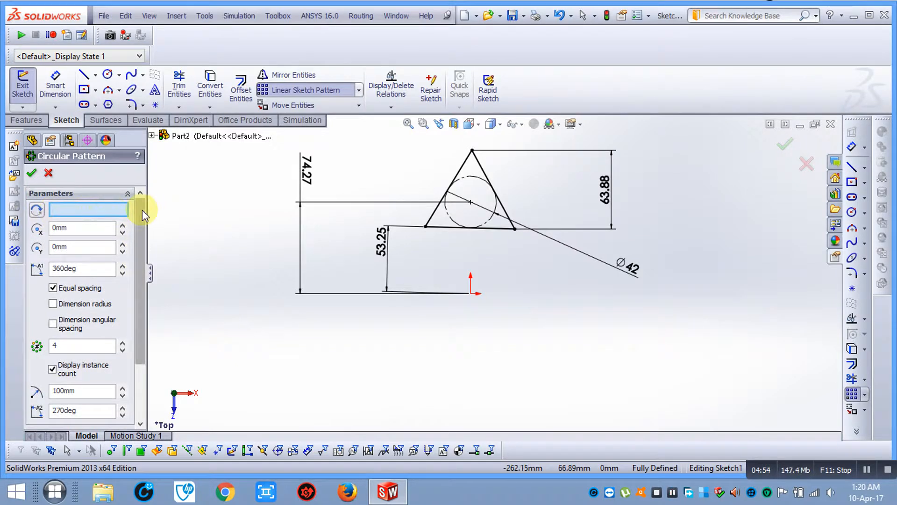
left_click_drag(137, 234, 147, 206)
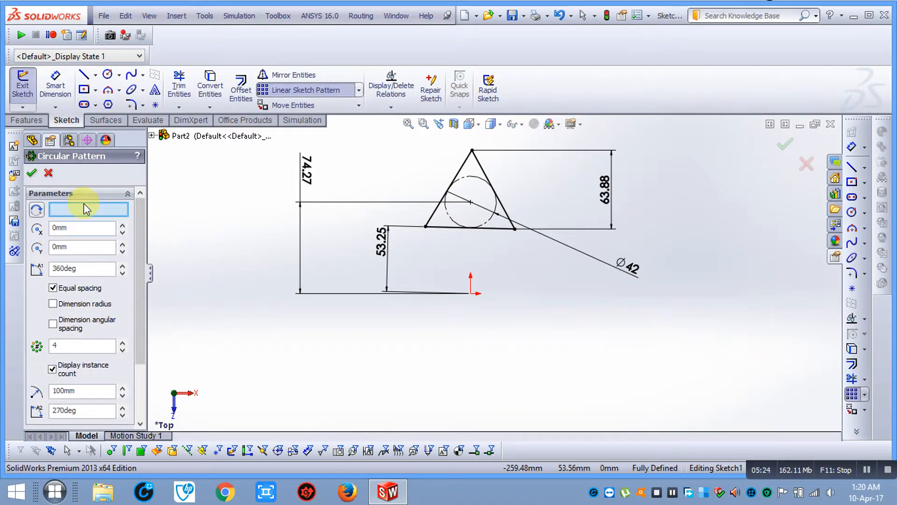
left_click(95, 217)
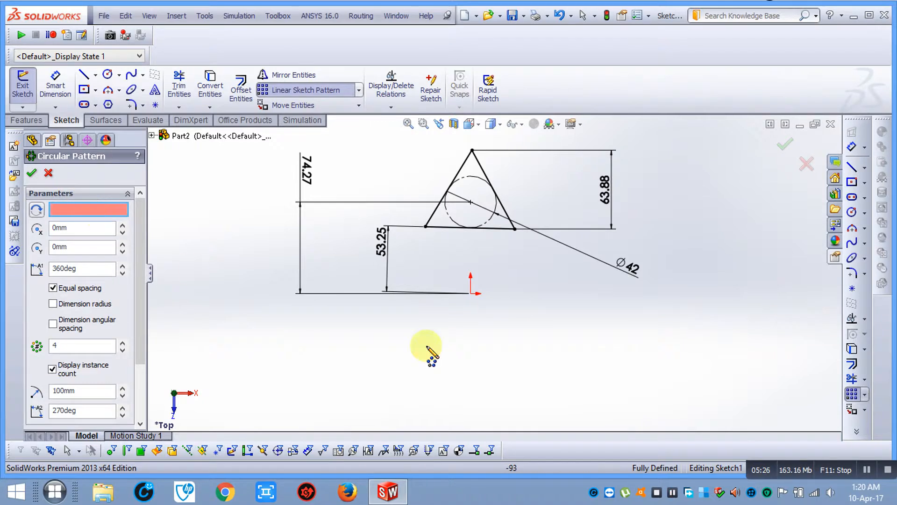
left_click(471, 294)
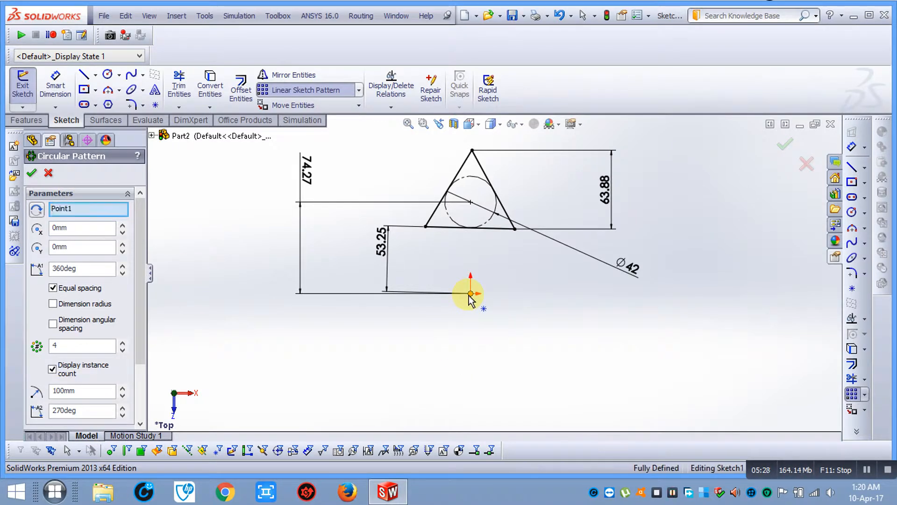
left_click_drag(136, 287, 136, 344)
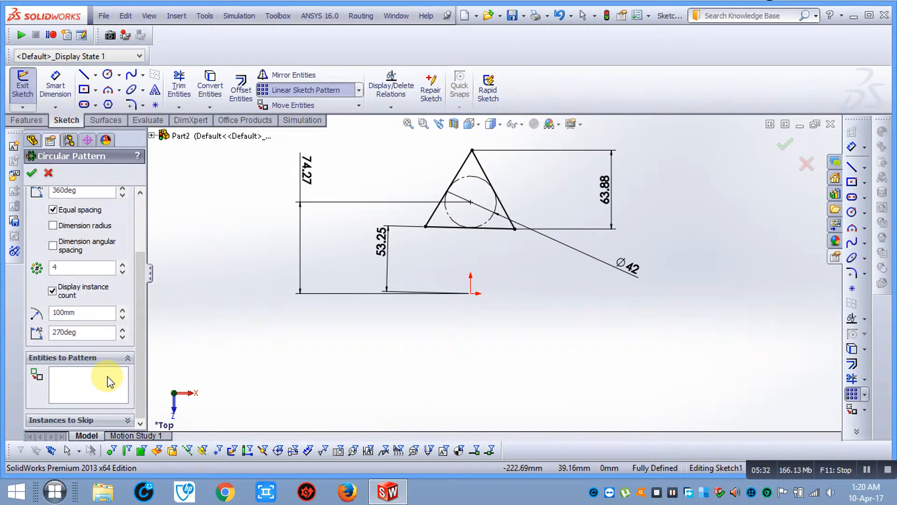
left_click_drag(140, 311, 132, 366)
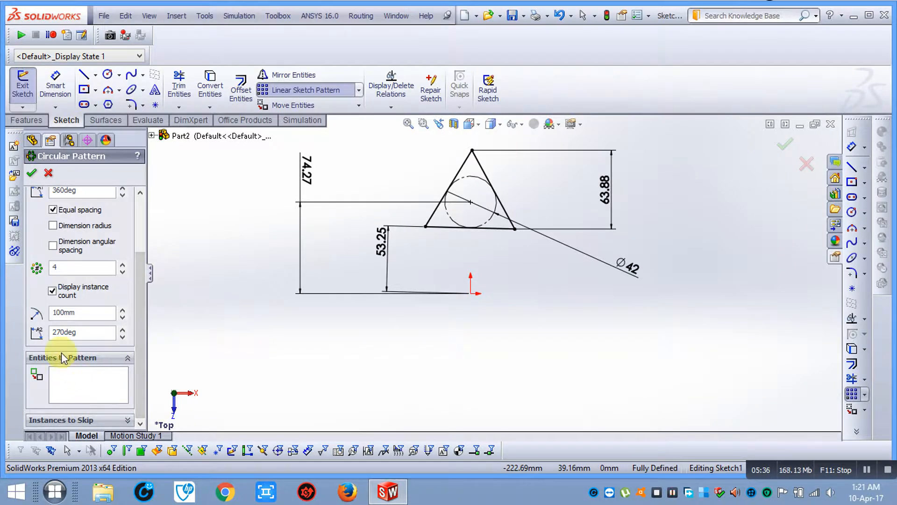
Select the triangle's left, right and bottom edges as entities to pattern
left_click(71, 383)
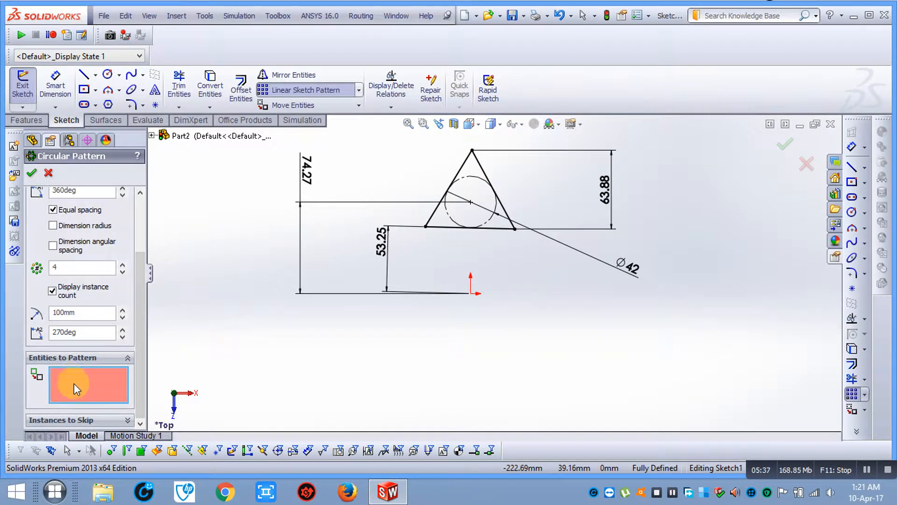
left_click(465, 166)
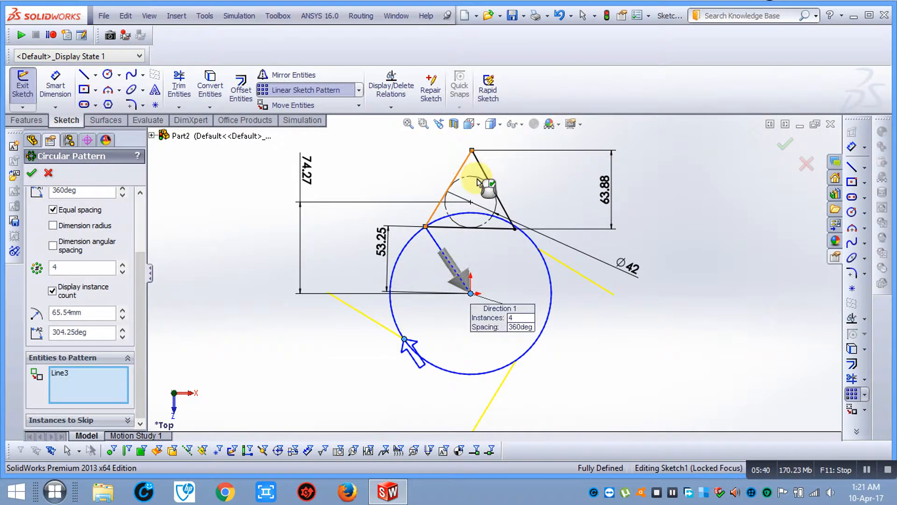
left_click(493, 184)
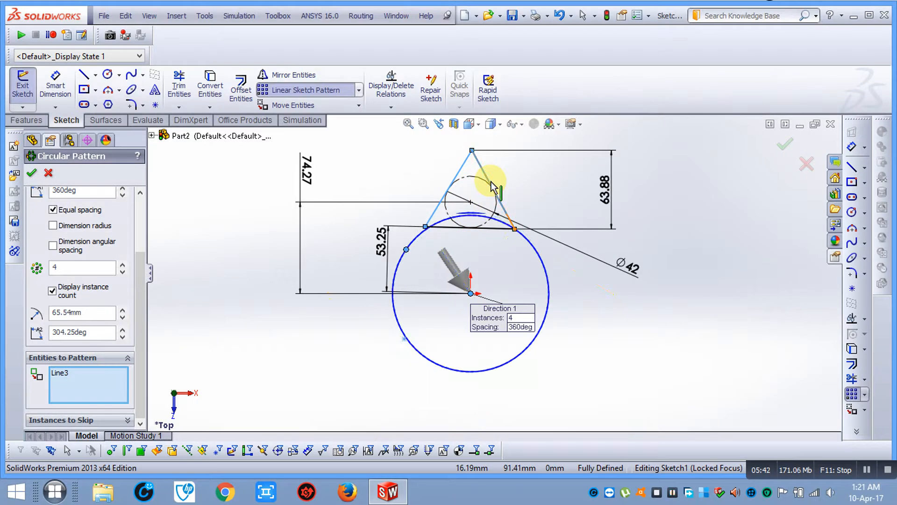
left_click(488, 230)
scroll(521, 248, "down", 4)
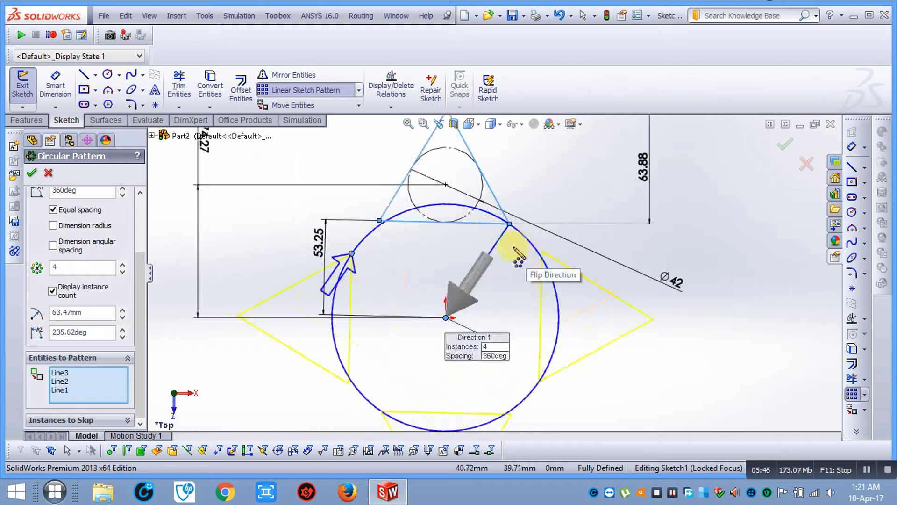
scroll(434, 287, "up", 3)
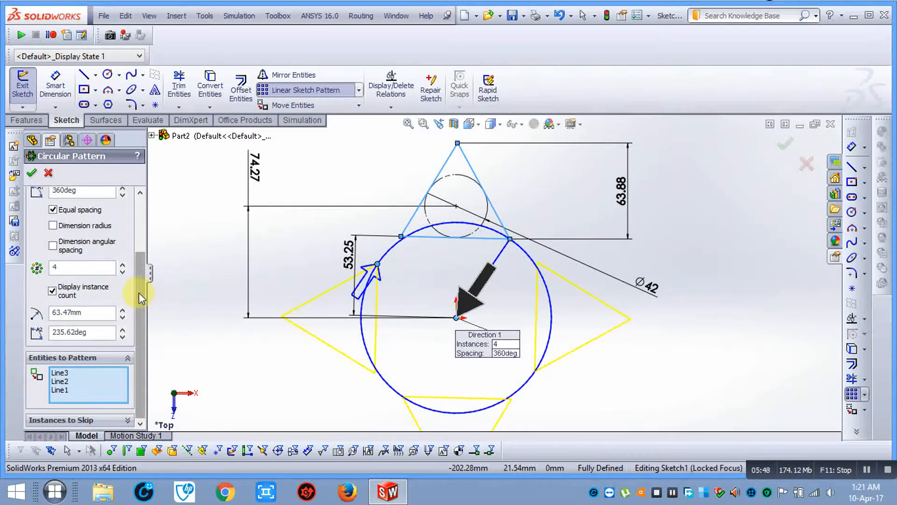
scroll(139, 292, "up", 3)
Clear the pattern centre and edges, then reselect the triangle's three edges
right_click(84, 209)
left_click(111, 230)
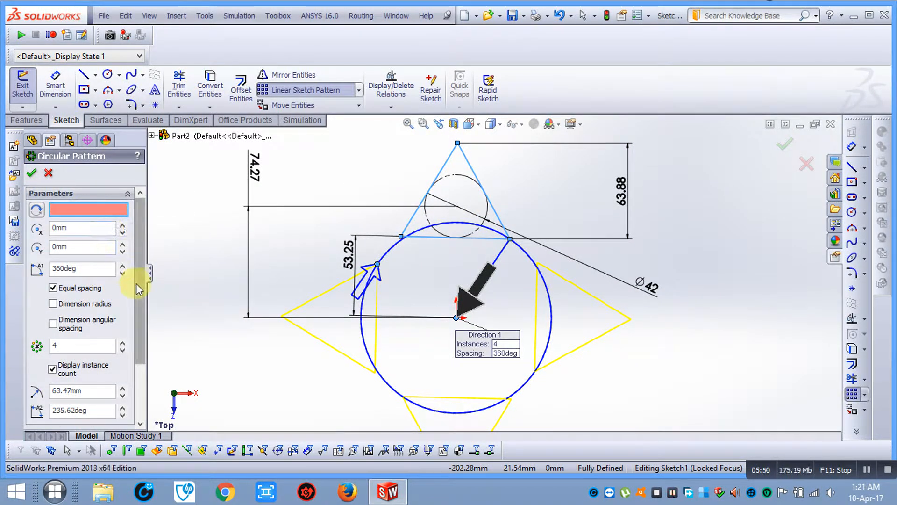
scroll(136, 290, "down", 3)
right_click(116, 383)
left_click(115, 378)
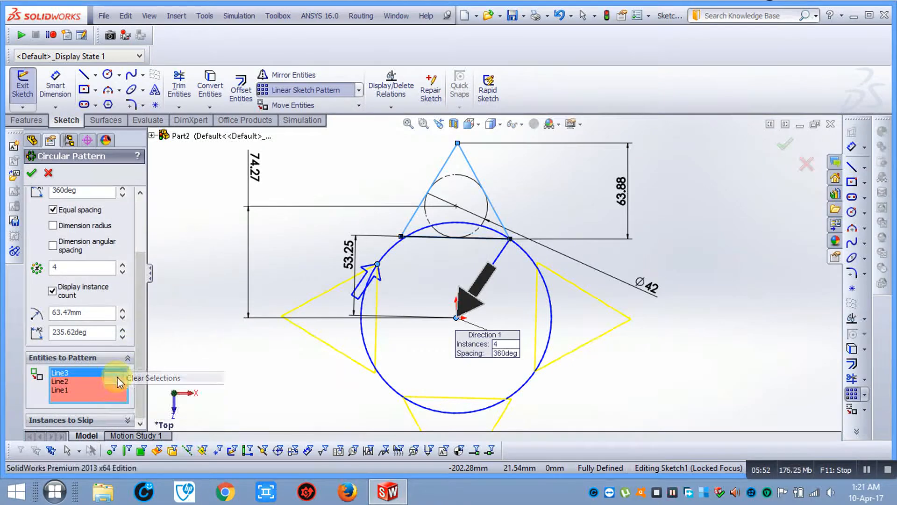
scroll(142, 316, "up", 3)
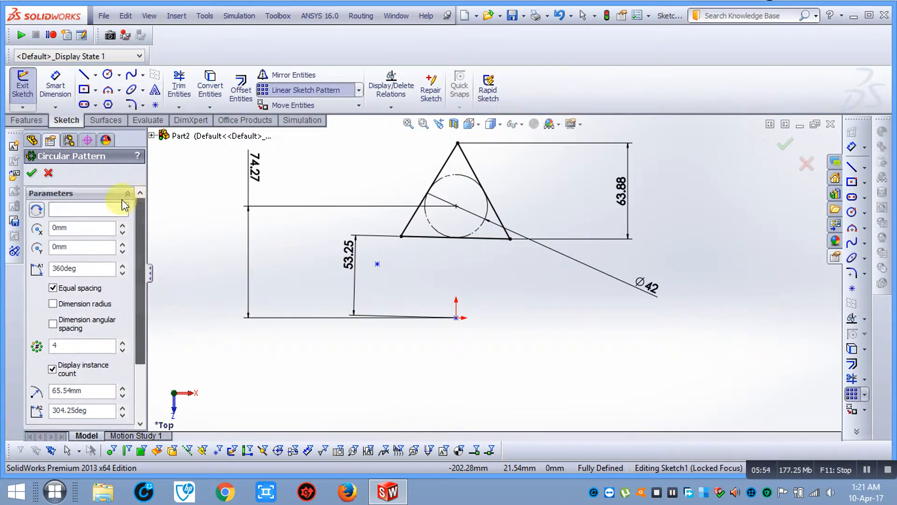
left_click(466, 161)
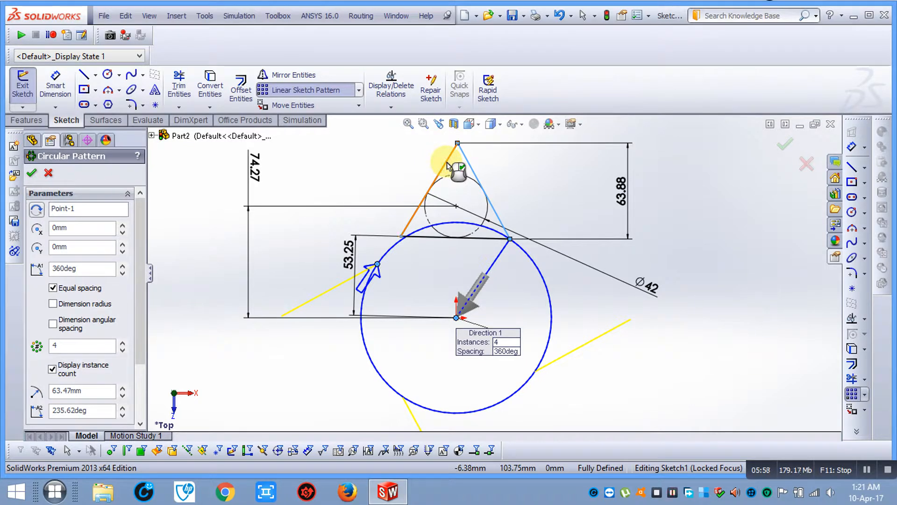
left_click(446, 165)
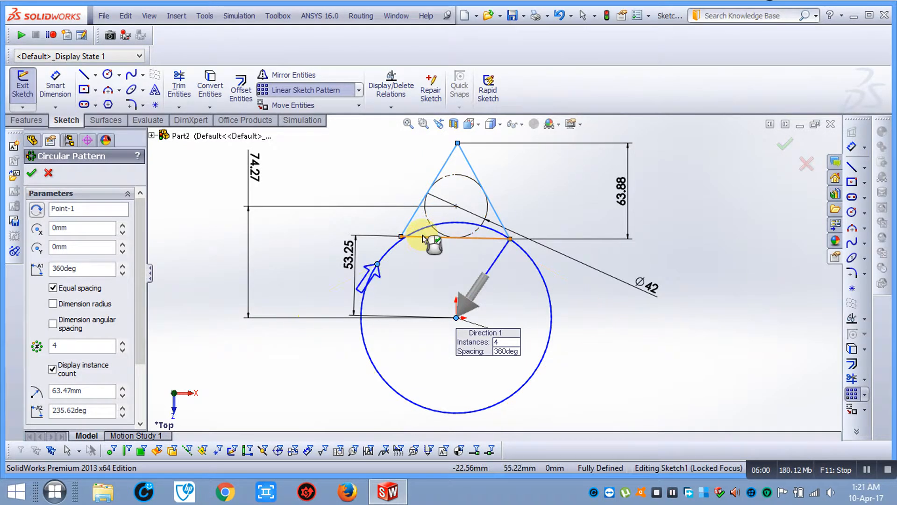
left_click(424, 238)
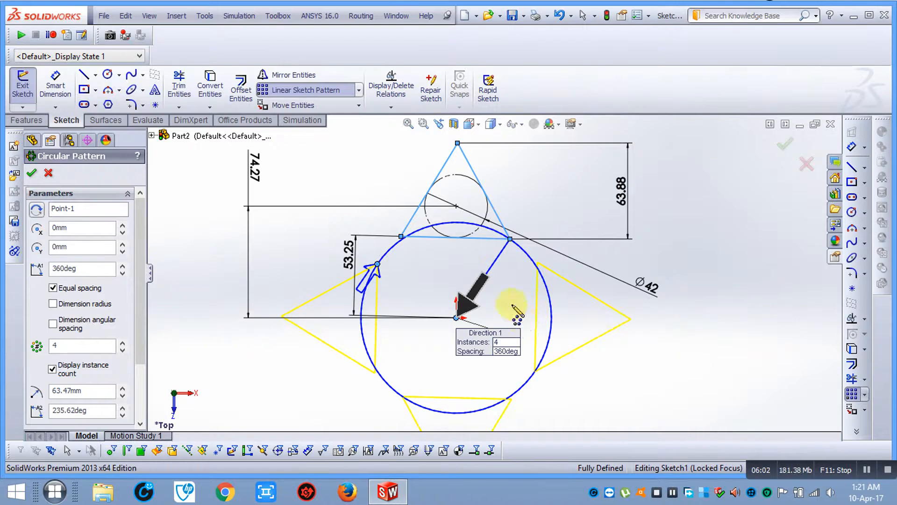
scroll(490, 286, "down", 2)
Zoom in and out to inspect the four-instance, 360deg circular pattern preview
scroll(488, 281, "up", 2)
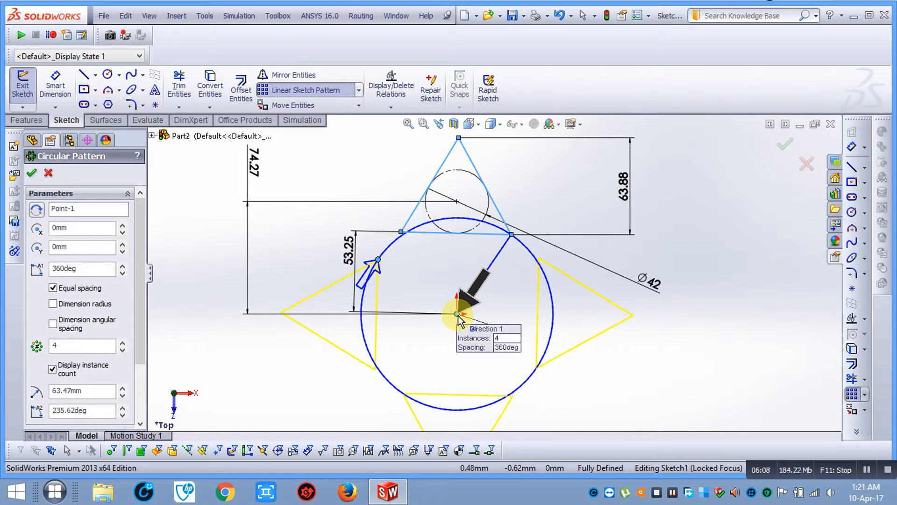
scroll(537, 270, "down", 2)
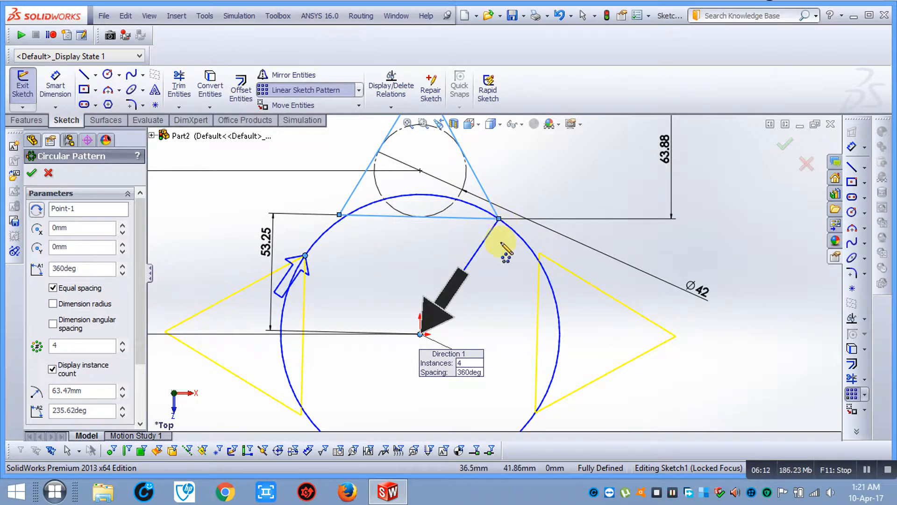
scroll(501, 252, "up", 2)
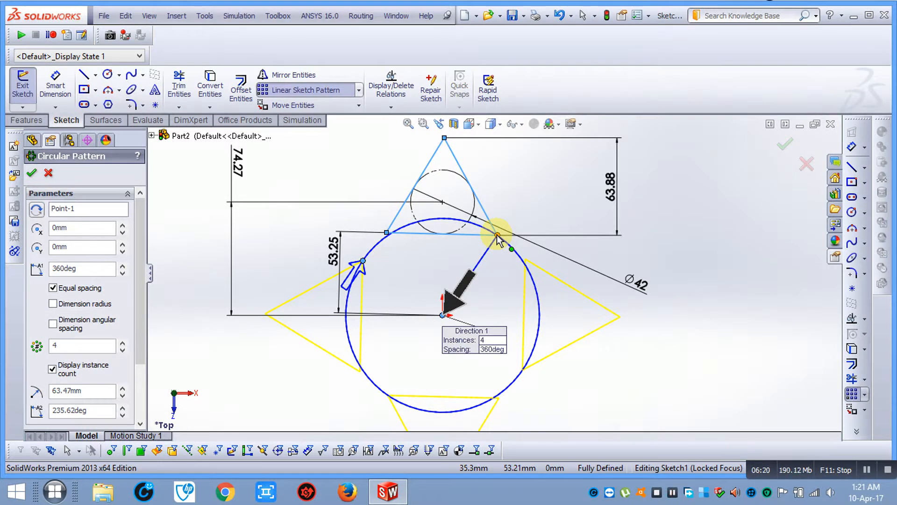
scroll(498, 235, "down", 2)
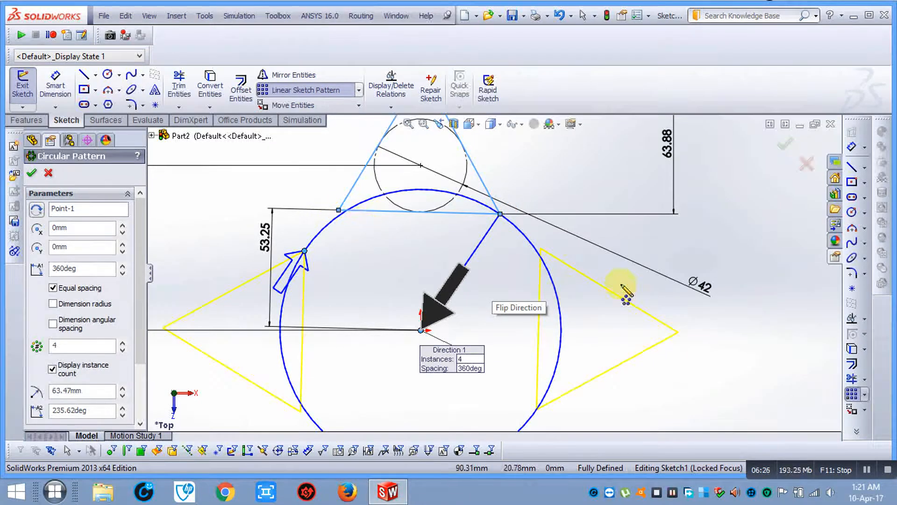
scroll(462, 229, "up", 3)
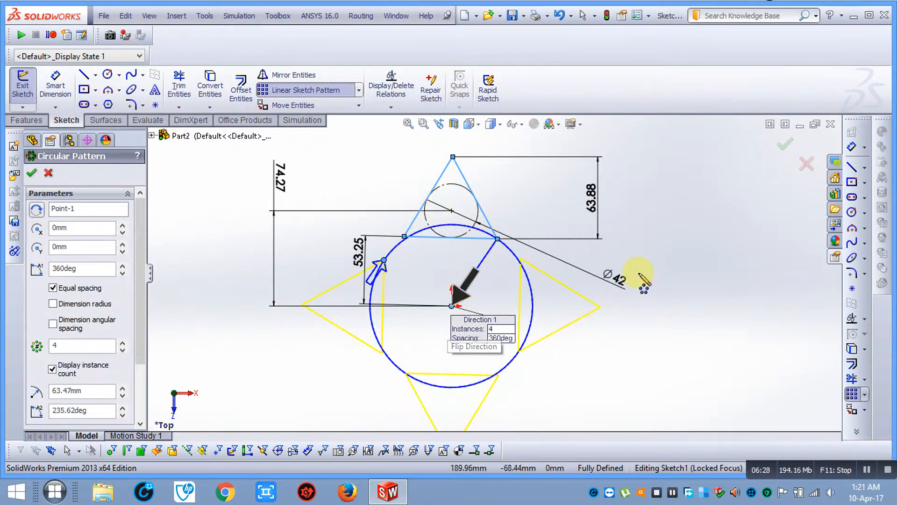
scroll(396, 290, "down", 1)
scroll(507, 300, "down", 3)
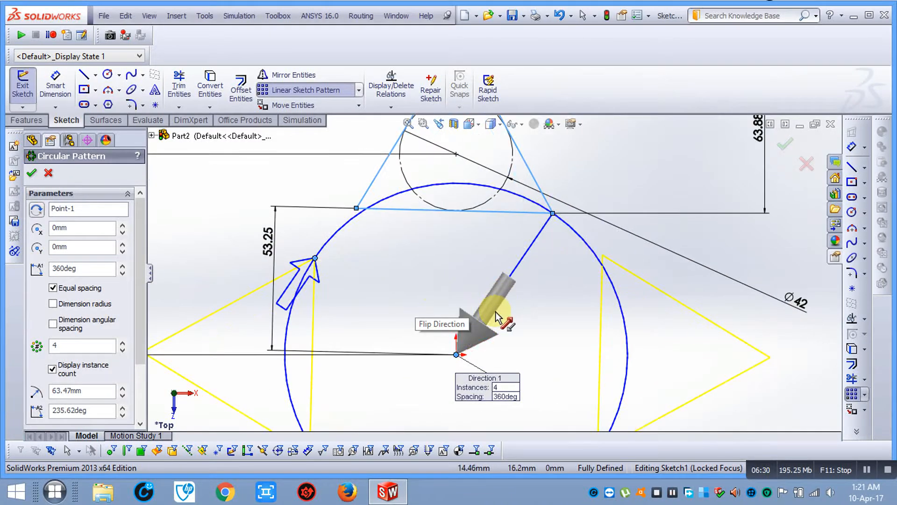
scroll(595, 335, "up", 3)
scroll(520, 311, "down", 1)
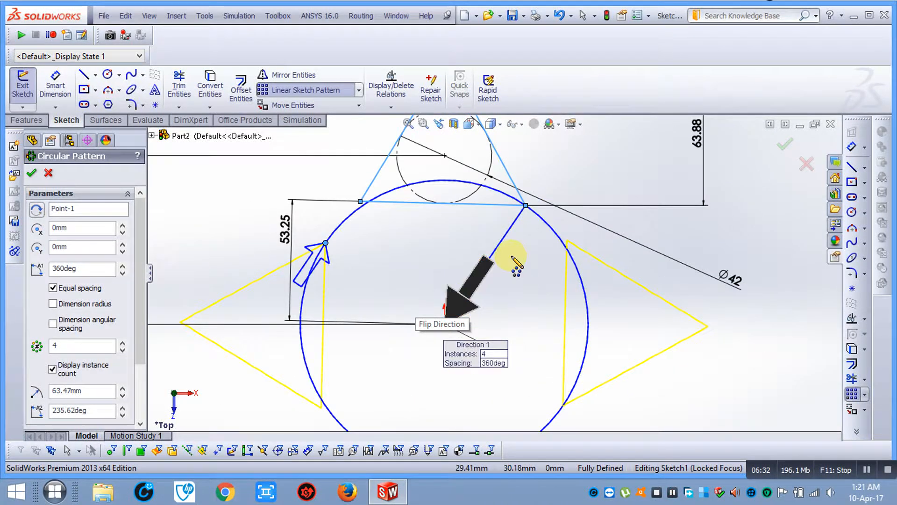
scroll(502, 255, "down", 3)
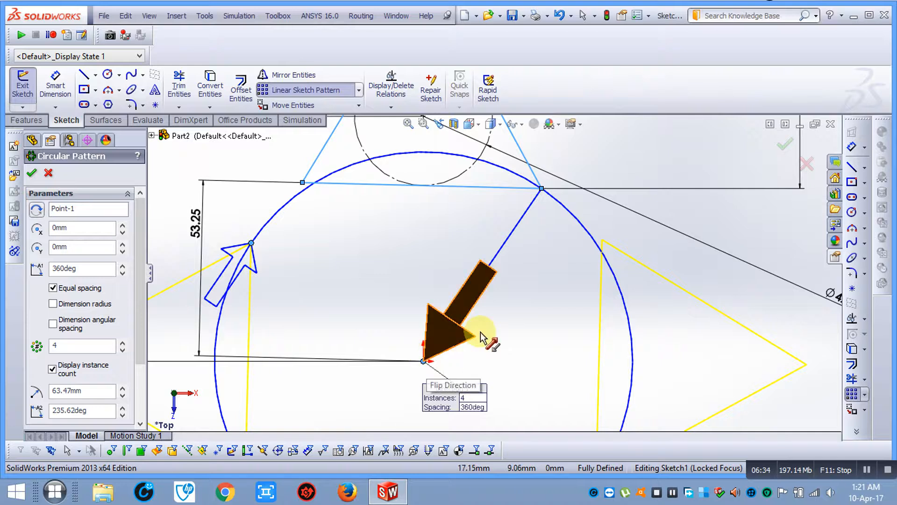
scroll(483, 336, "up", 2)
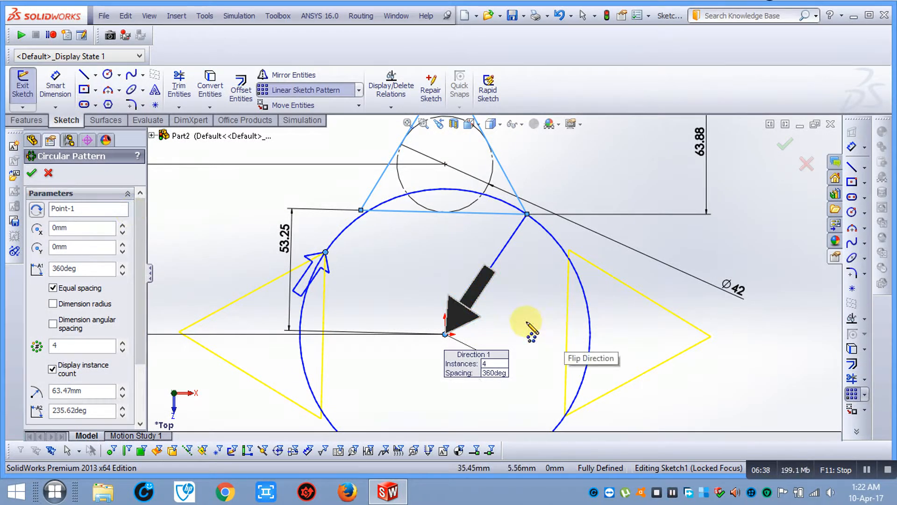
scroll(530, 327, "up", 4)
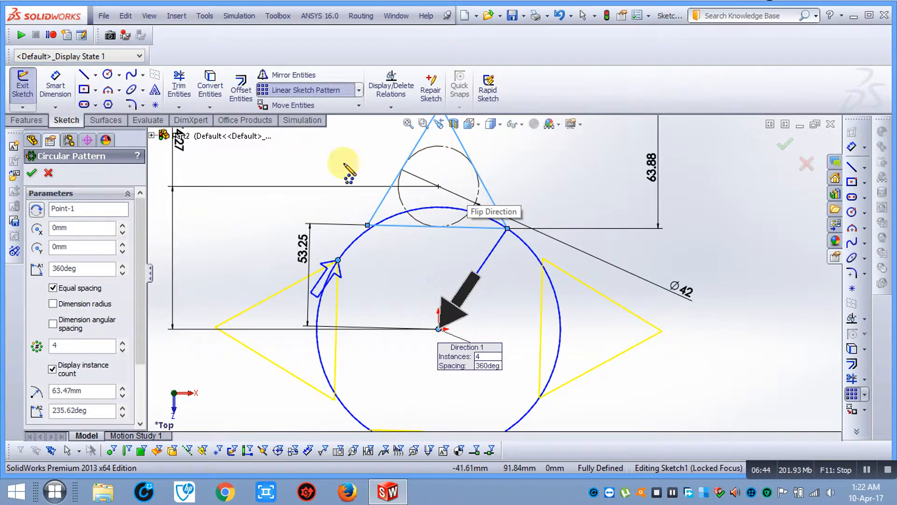
scroll(526, 304, "up", 1)
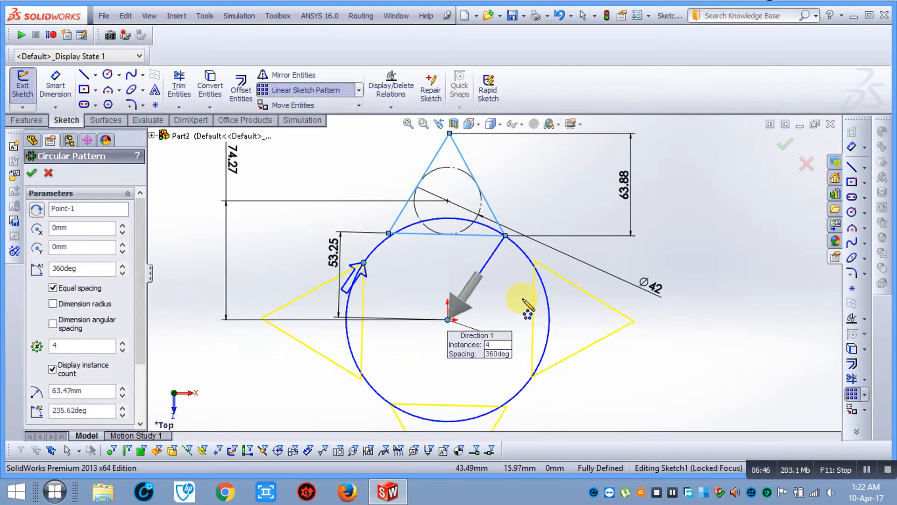
scroll(481, 329, "down", 1)
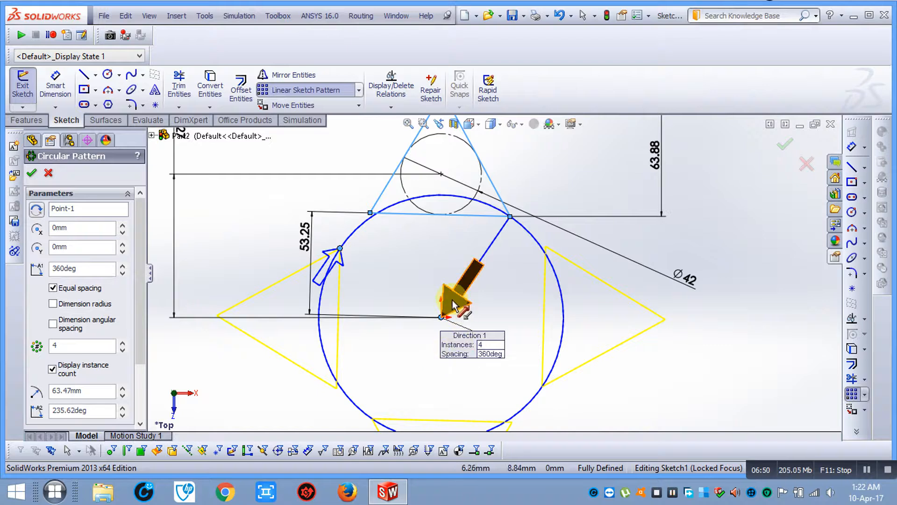
scroll(441, 318, "down", 1)
scroll(441, 320, "down", 1)
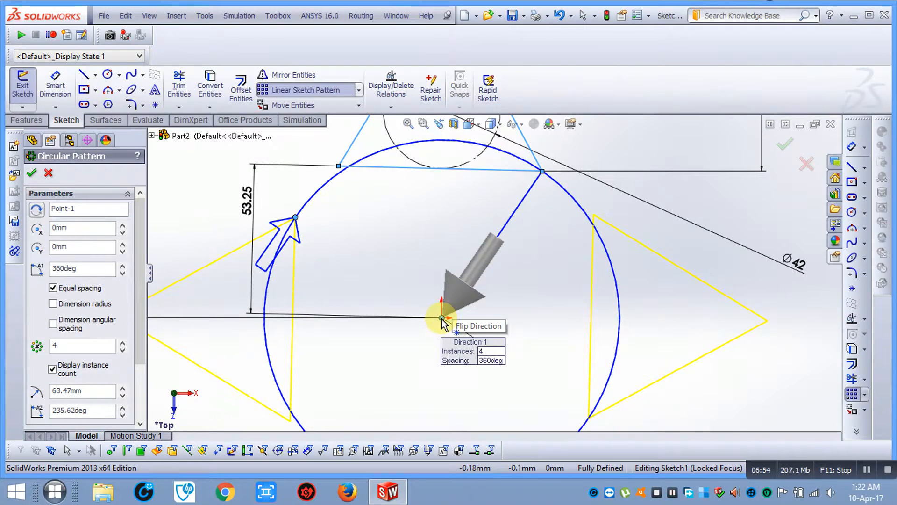
scroll(441, 320, "up", 6)
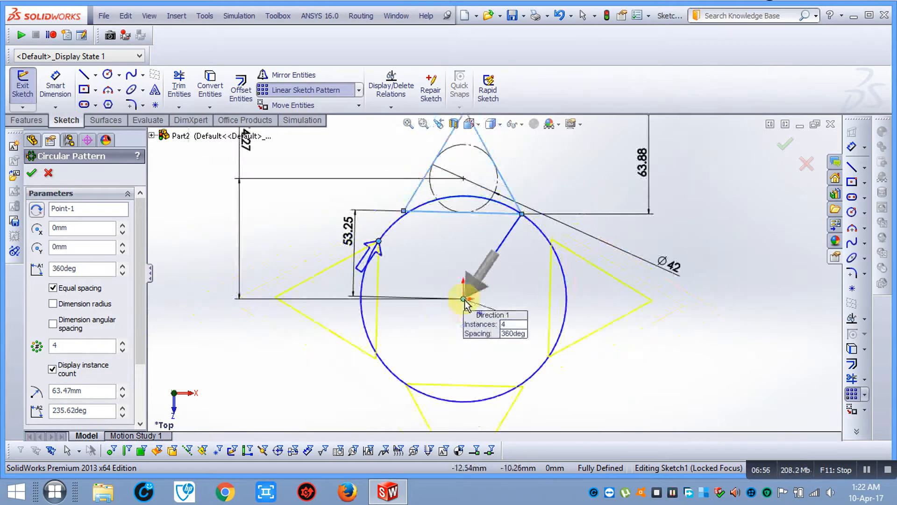
scroll(526, 207, "down", 2)
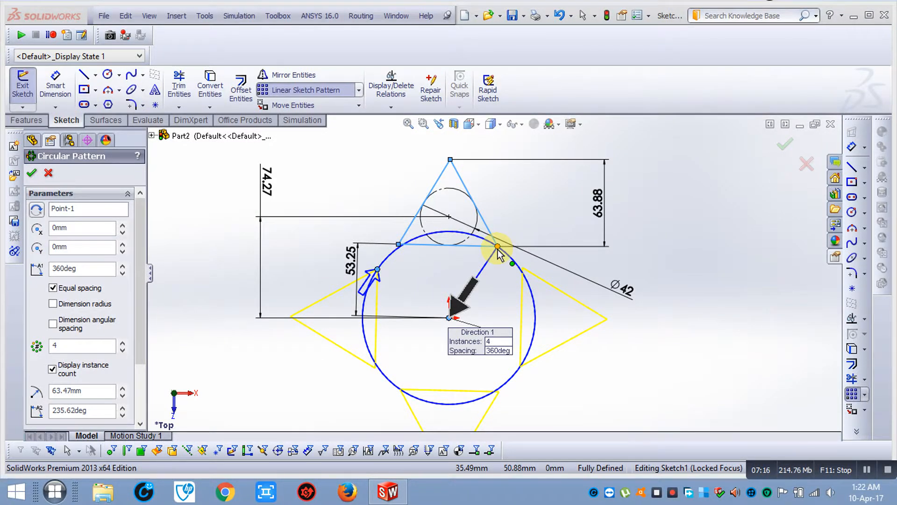
left_click(498, 247)
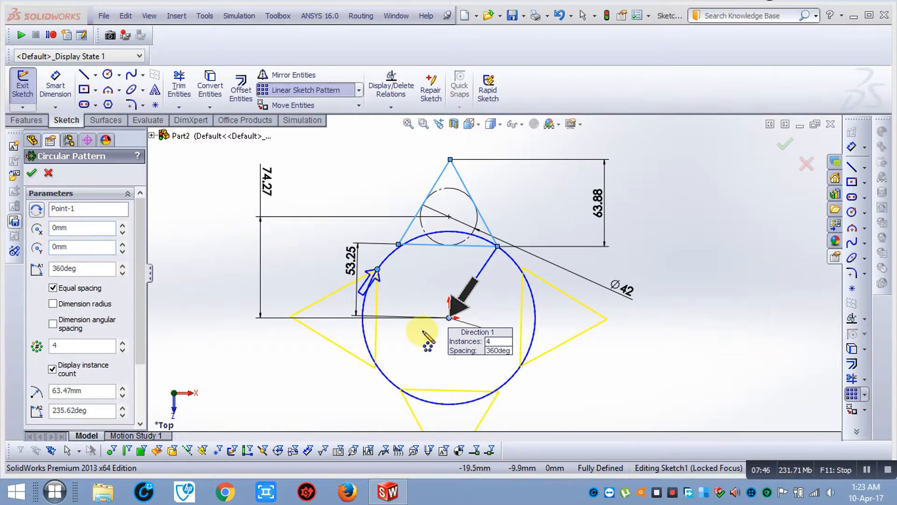
Offset the circular pattern centre to X 10mm and Y 25mm
left_click(102, 228)
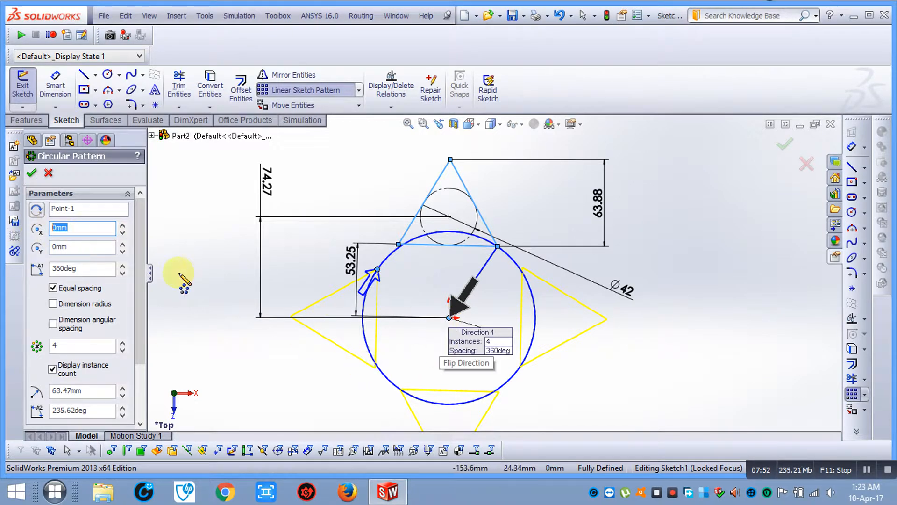
type("10")
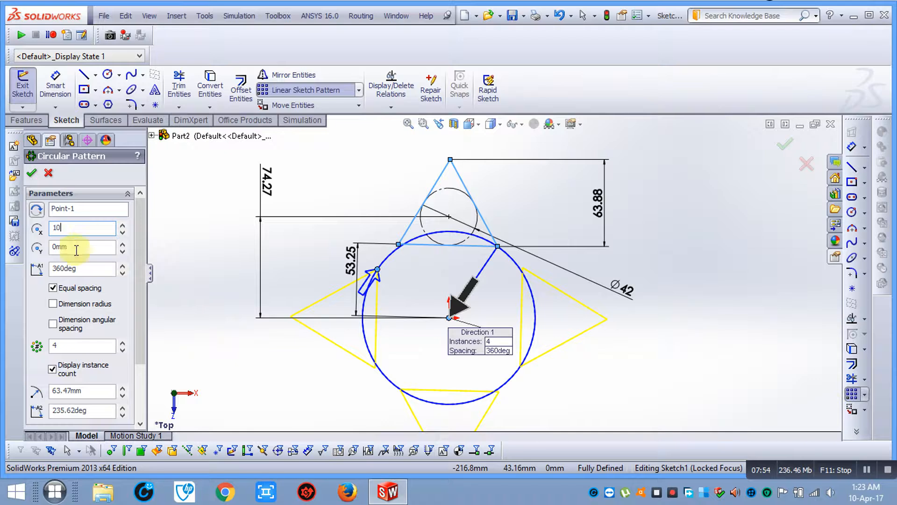
key("Tab")
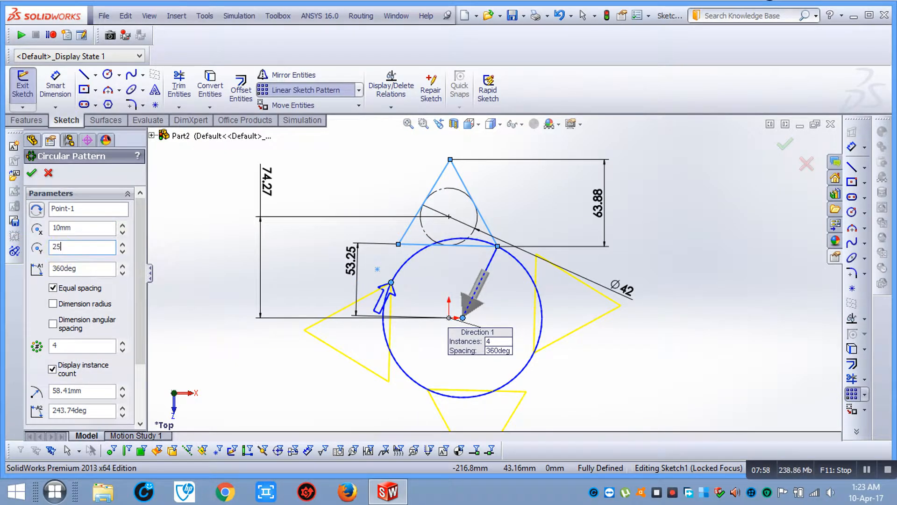
left_click(98, 270)
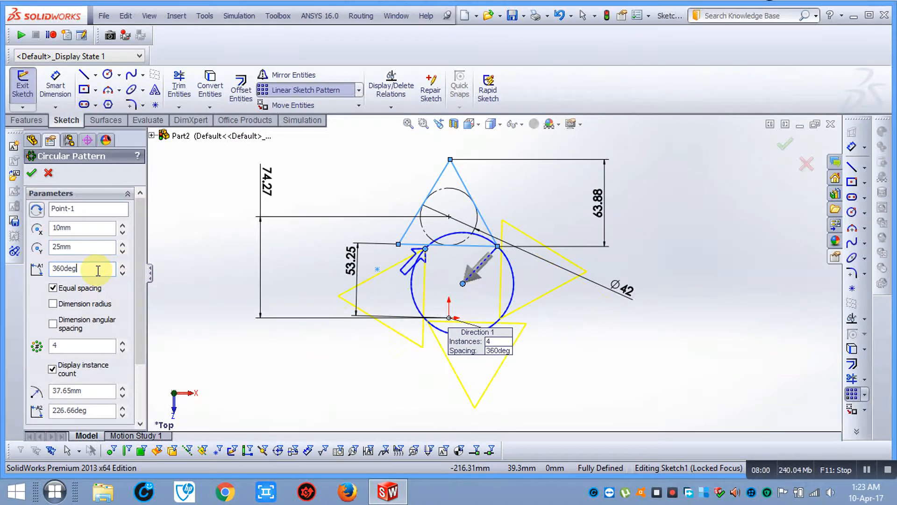
scroll(467, 280, "down", 5)
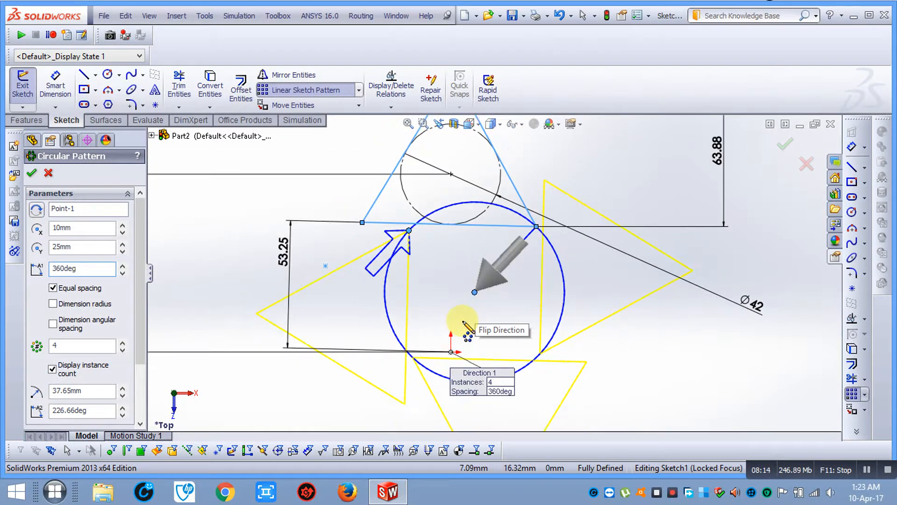
scroll(468, 321, "up", 2)
scroll(525, 268, "down", 2)
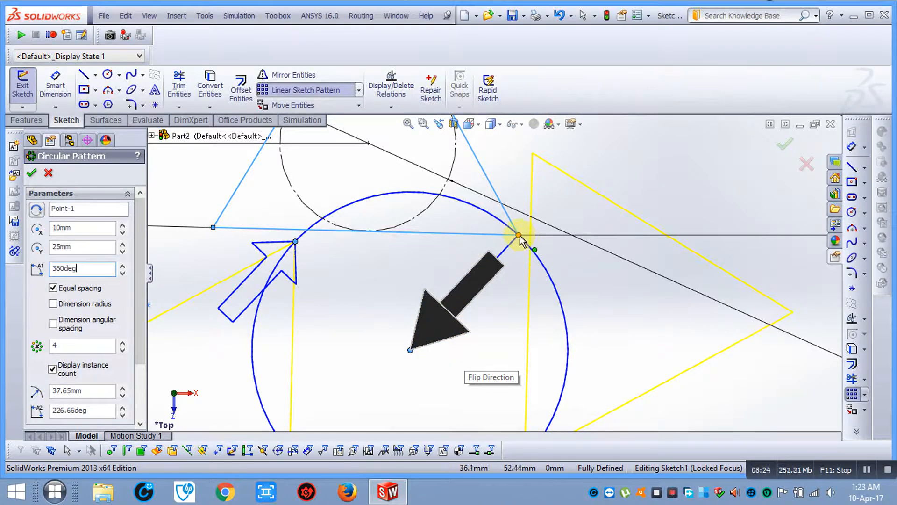
scroll(520, 237, "up", 2)
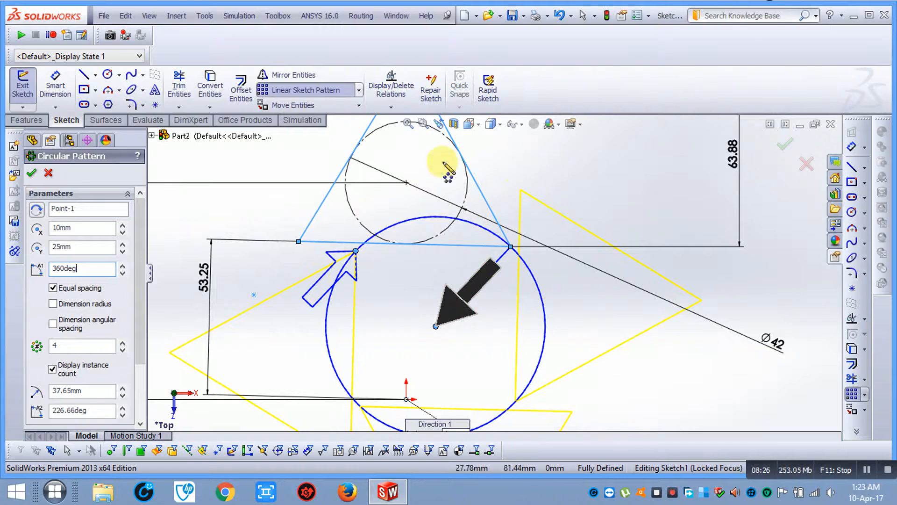
scroll(474, 281, "down", 2)
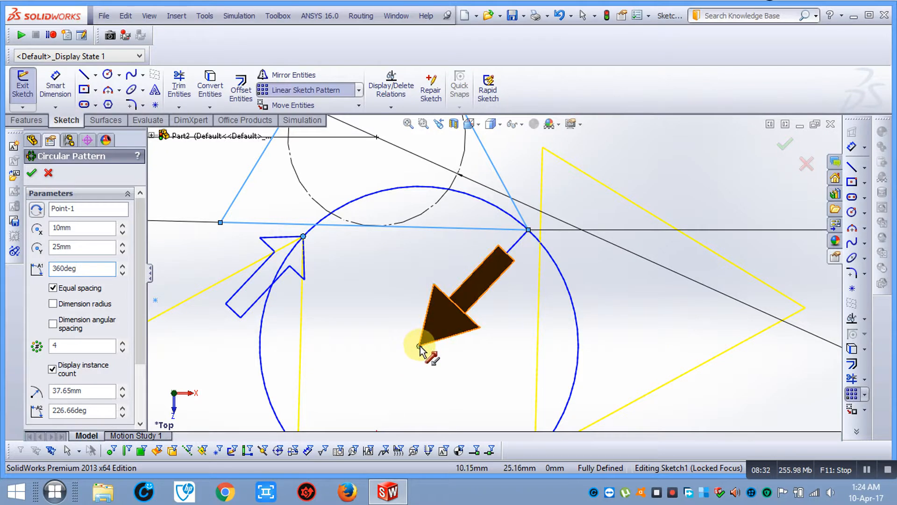
scroll(448, 344, "down", 1)
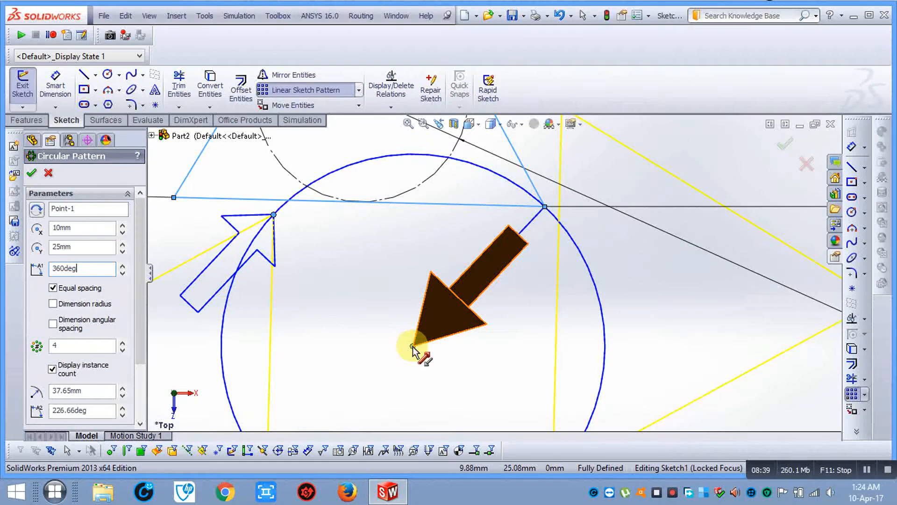
scroll(545, 208, "up", 2)
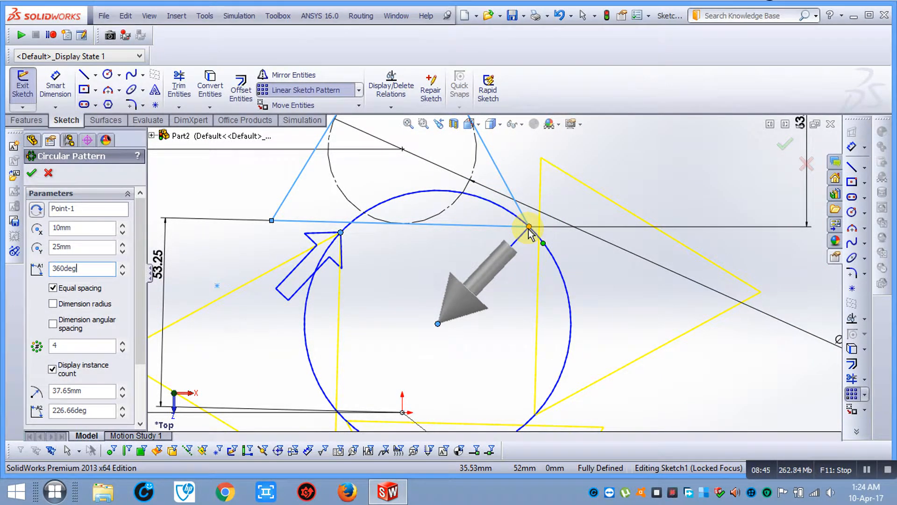
Pick the pattern direction arrow and set the centre X back to 0mm
left_click(442, 320)
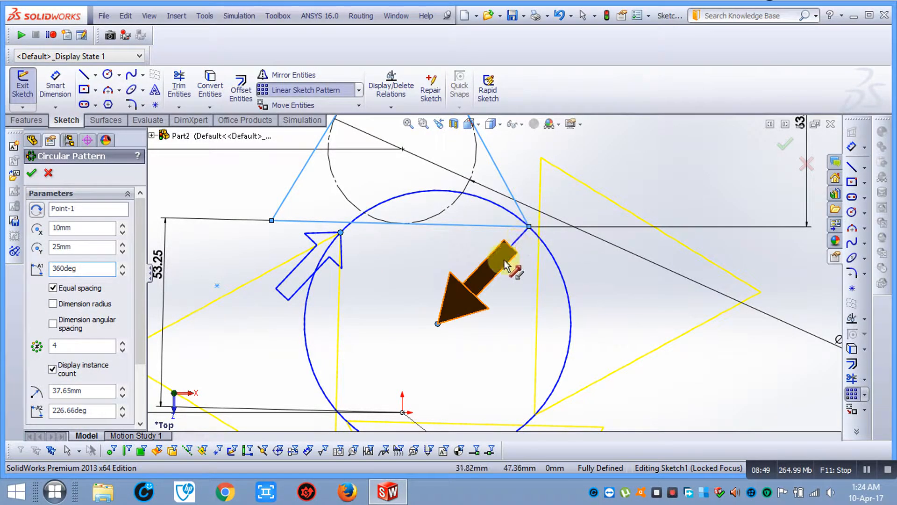
scroll(437, 258, "up", 2)
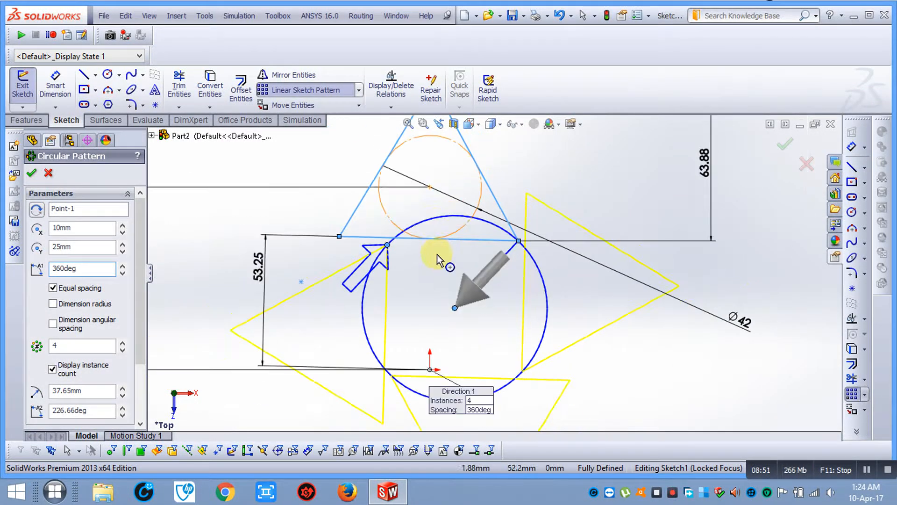
scroll(495, 271, "up", 1)
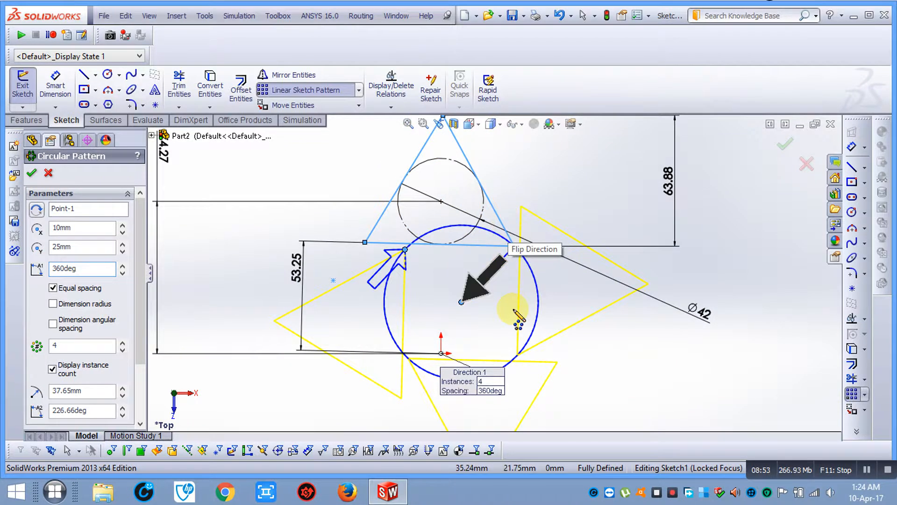
double_click(93, 227)
type("0")
key("Tab")
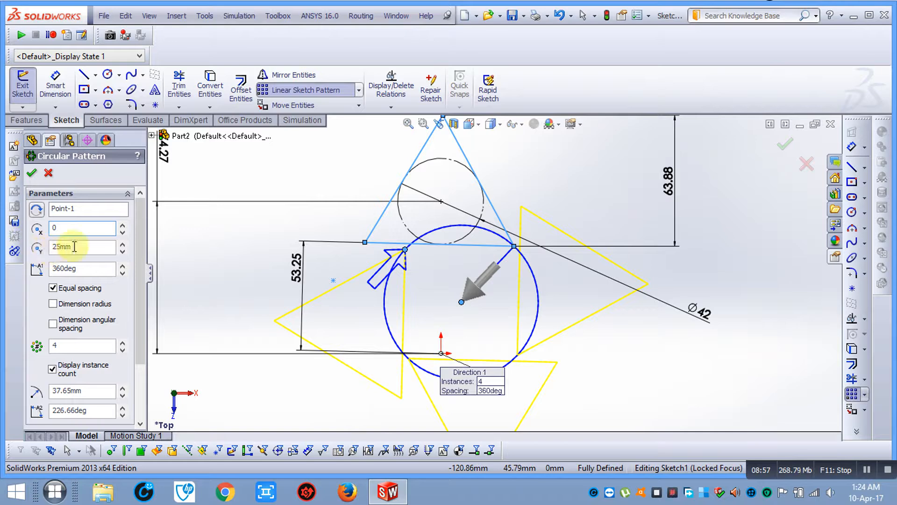
Recentre the pattern at Y 0 and set the total angle to 180deg
left_click(104, 270)
scroll(607, 336, "up", 3)
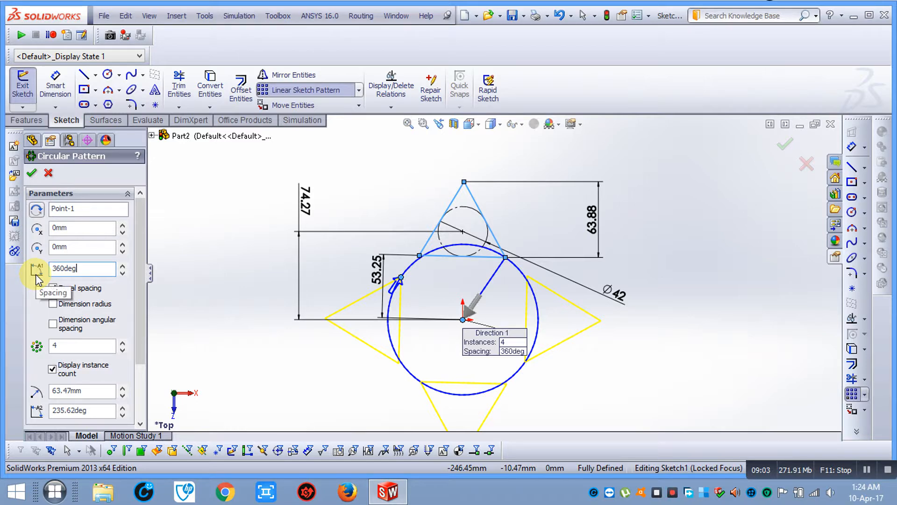
scroll(456, 280, "down", 2)
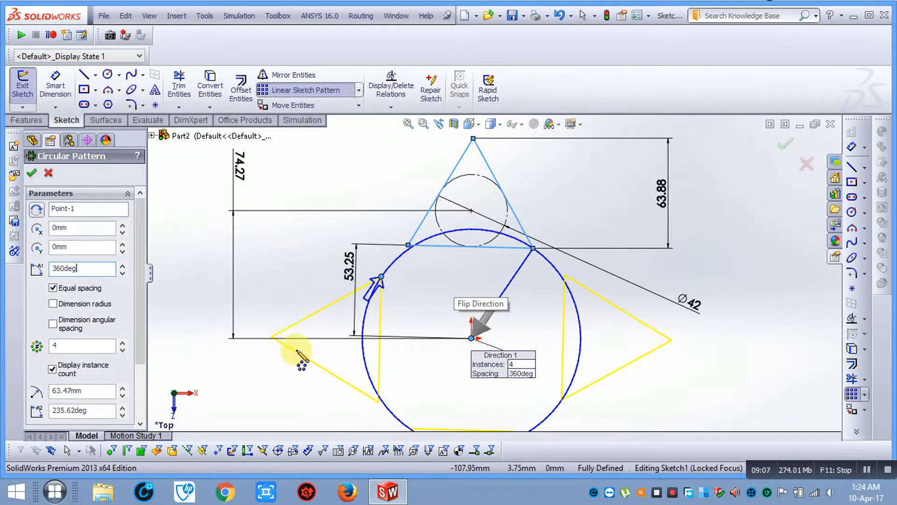
scroll(491, 406, "up", 1)
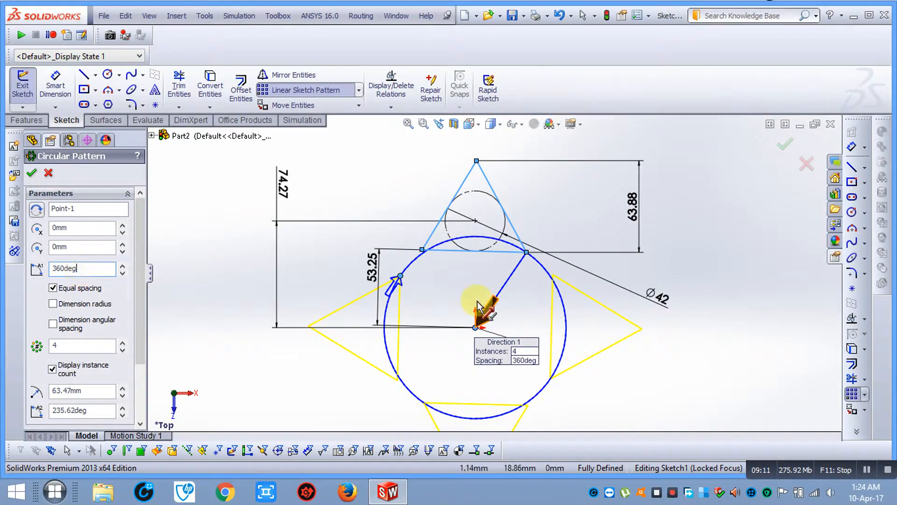
double_click(84, 271)
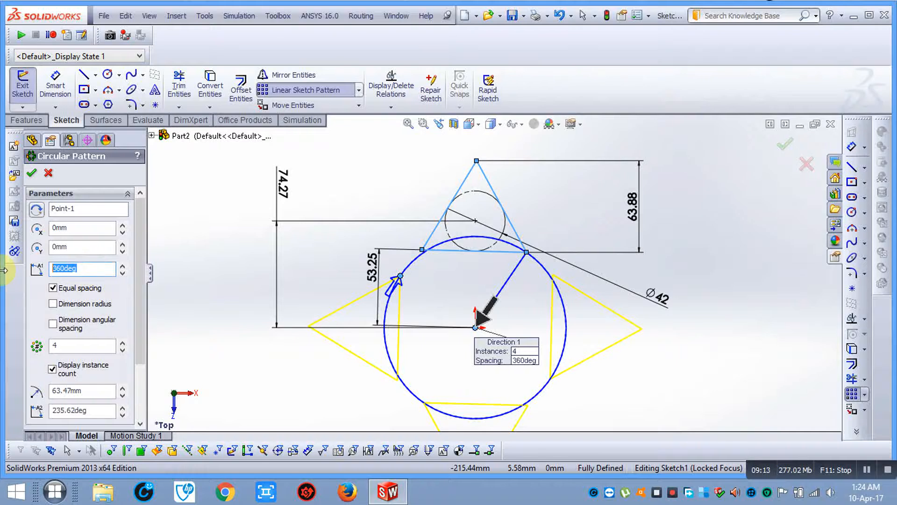
type("180")
key("Return")
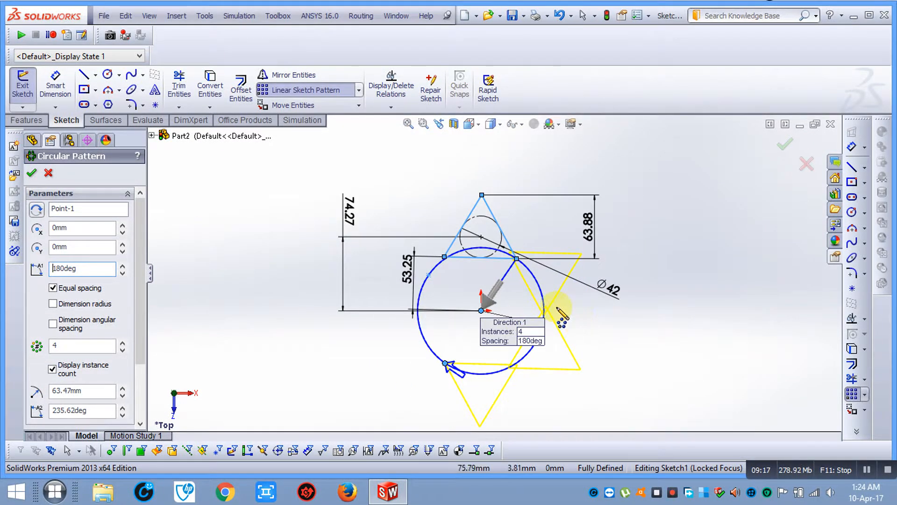
Try total pattern angles of 270deg, 90deg and 360deg
scroll(570, 310, "down", 2)
double_click(106, 267)
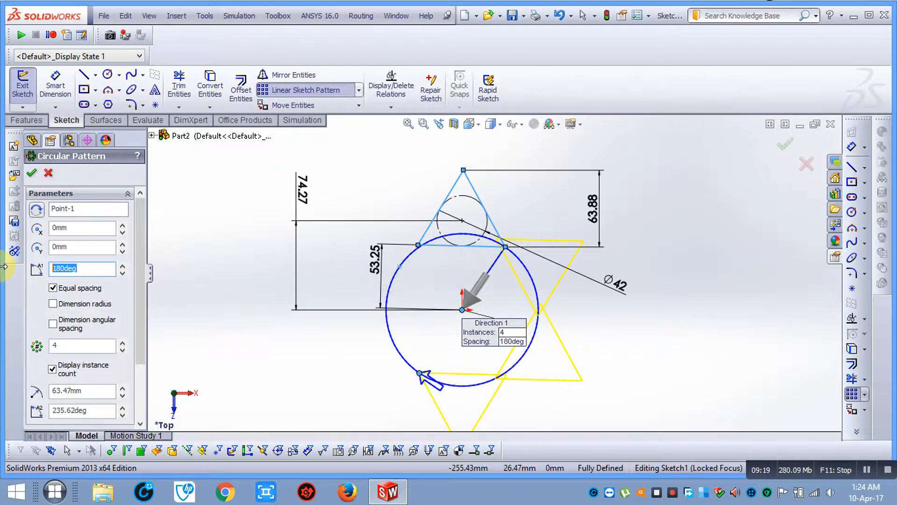
type("270")
key("Return")
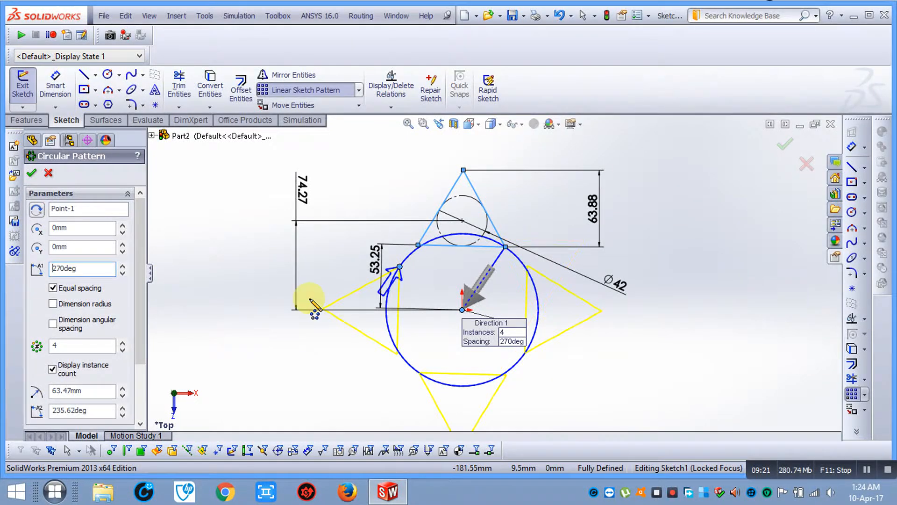
scroll(455, 323, "up", 1)
scroll(520, 282, "down", 1)
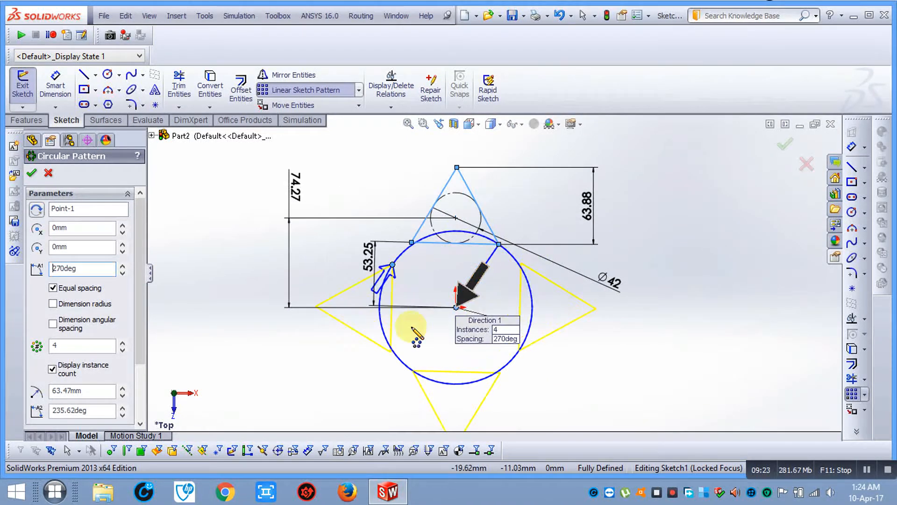
left_click_drag(112, 268, 55, 268)
type("90")
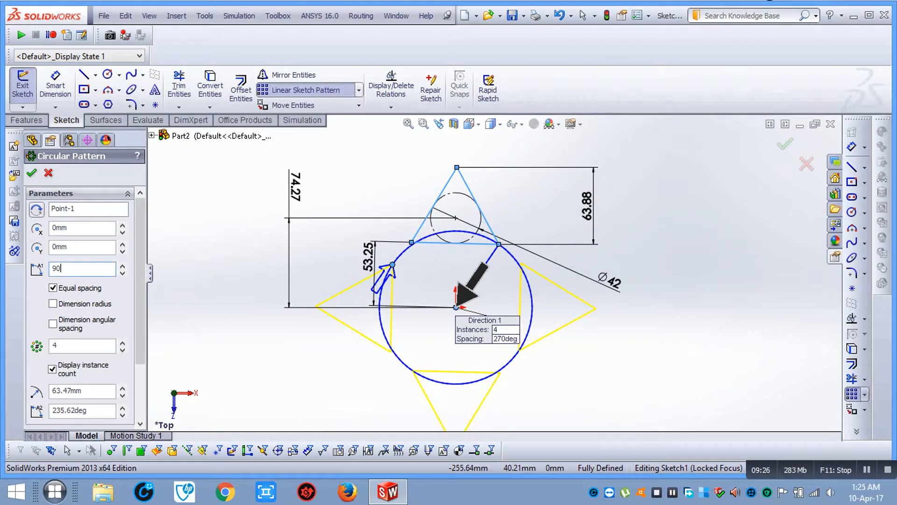
key("Return")
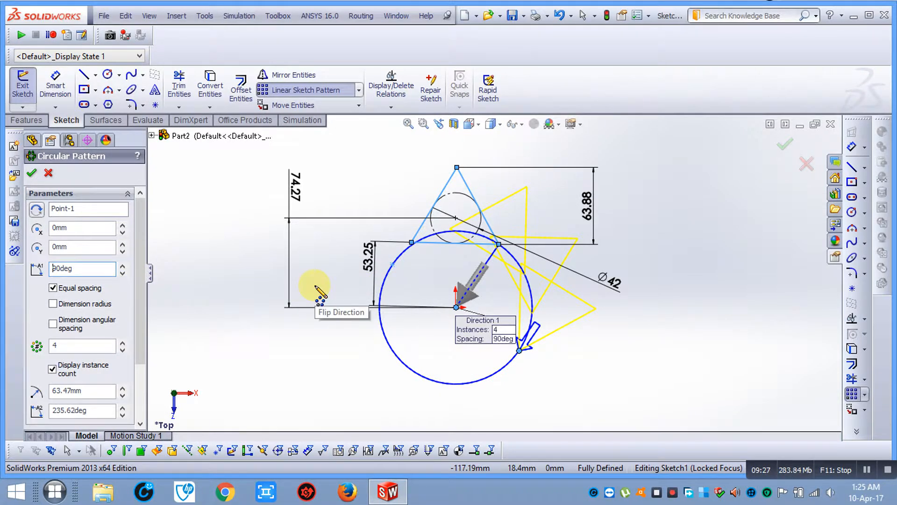
left_click_drag(112, 268, 4, 272)
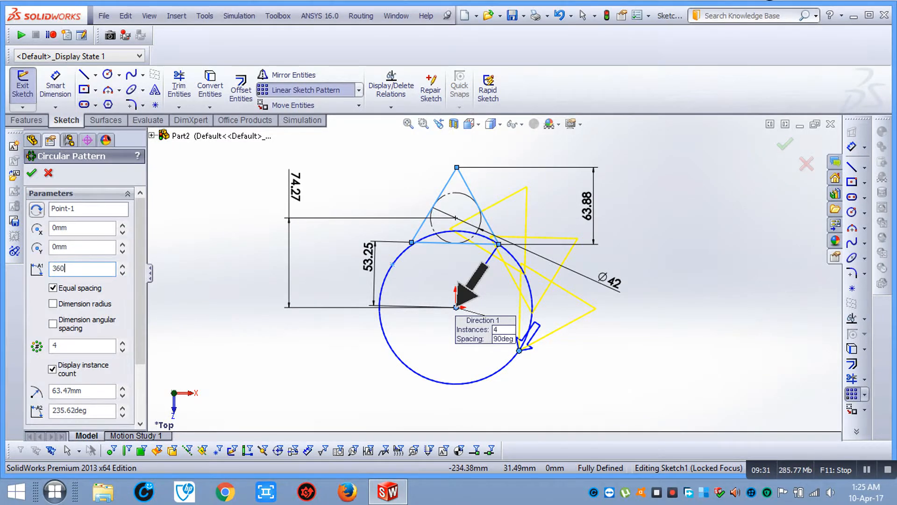
type("360")
key("Return")
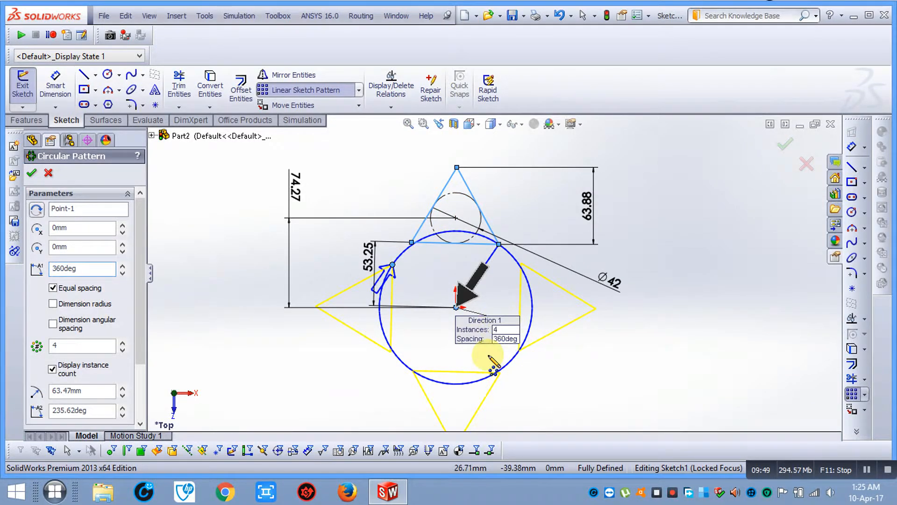
Return the angle to 180deg and toggle Reverse Direction twice
left_click_drag(93, 268, 4, 268)
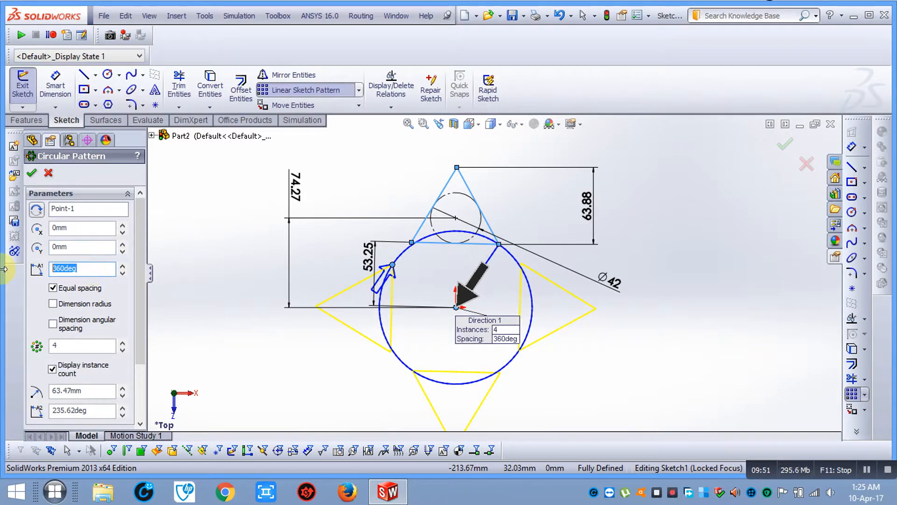
key("Return")
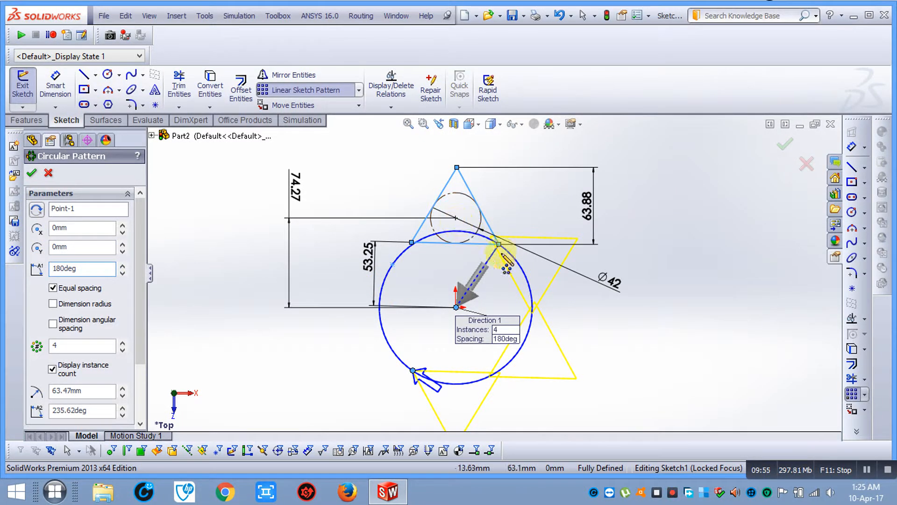
scroll(475, 389, "up", 1)
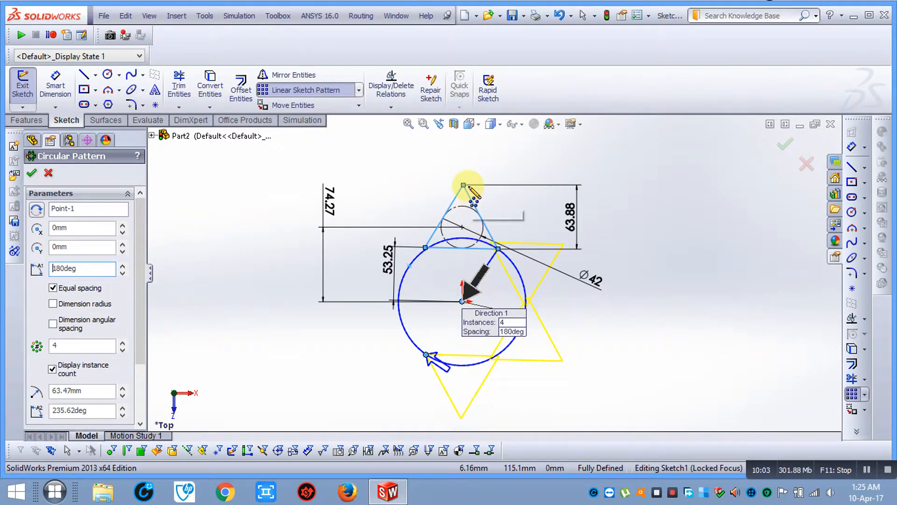
scroll(492, 274, "up", 1)
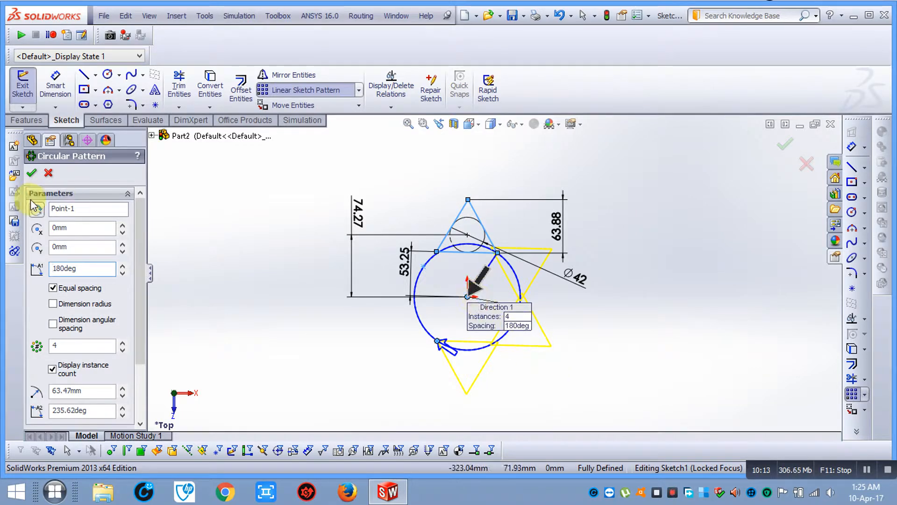
left_click(45, 211)
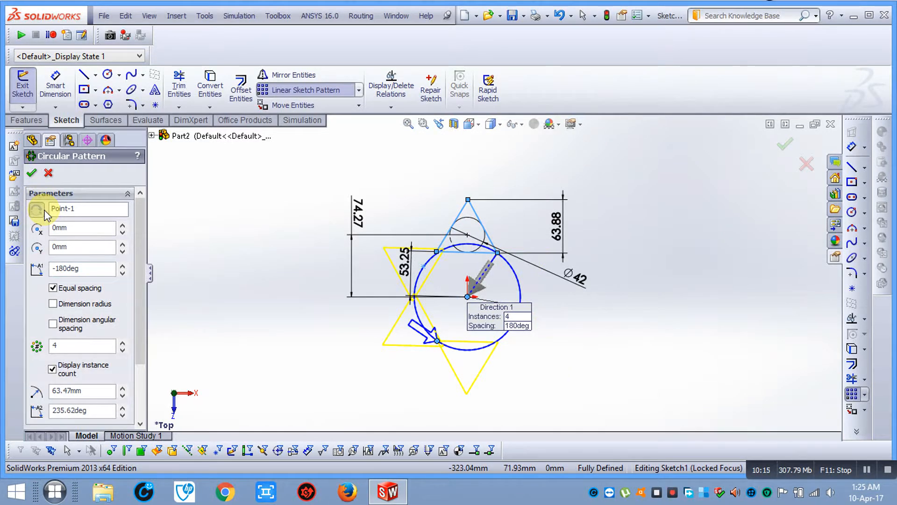
left_click(45, 211)
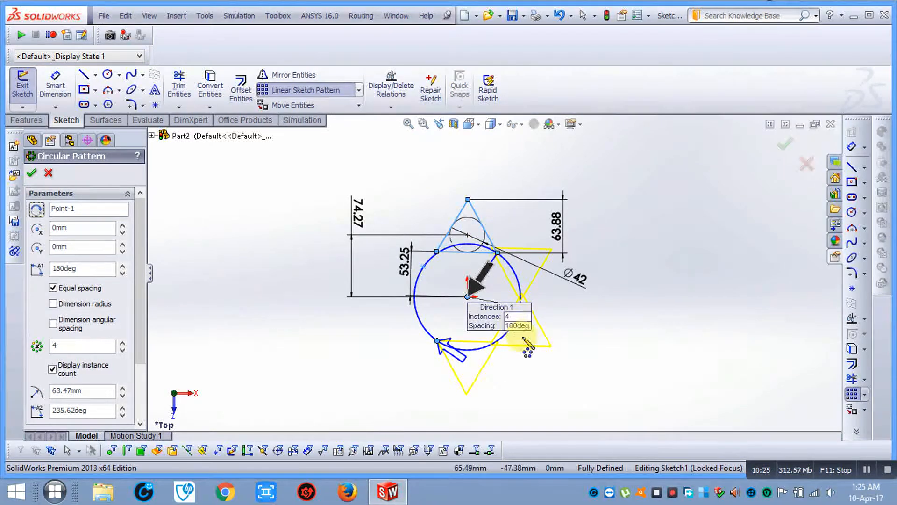
Change the pattern angle to 90deg and scroll down to Entities to Pattern
double_click(91, 269)
type("90")
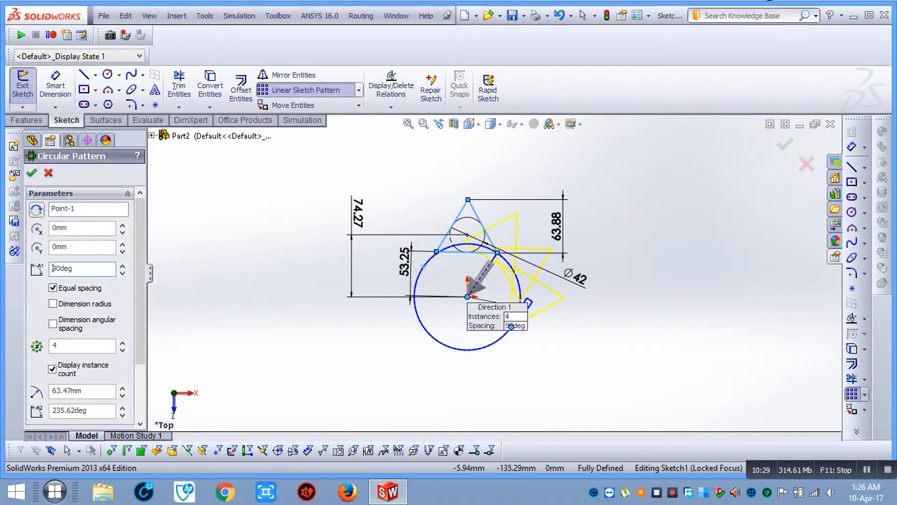
scroll(537, 323, "down", 3)
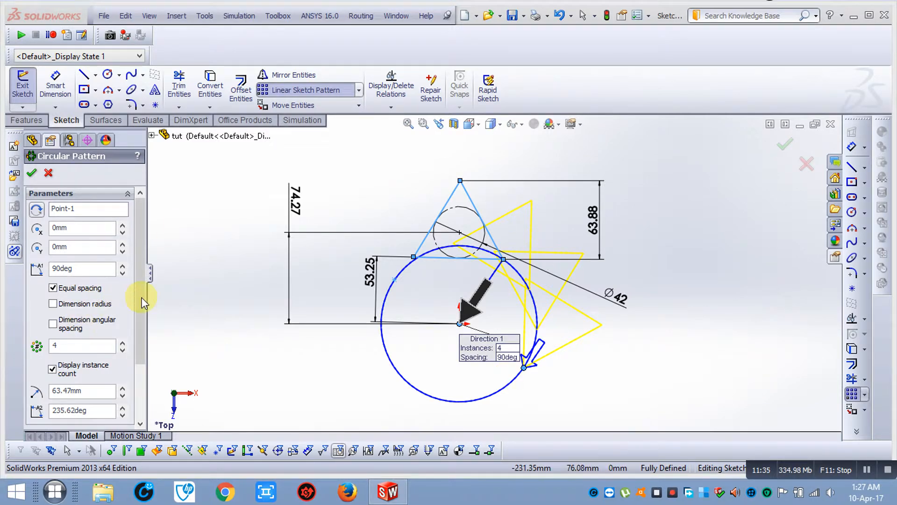
left_click_drag(142, 297, 139, 357)
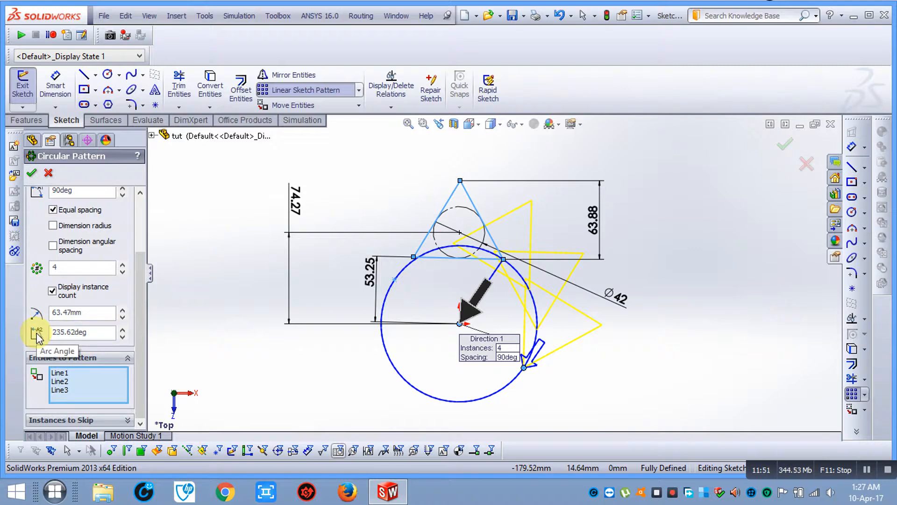
Set the pattern angle to 360deg and accept the four-triangle circular pattern
scroll(98, 289, "up", 1)
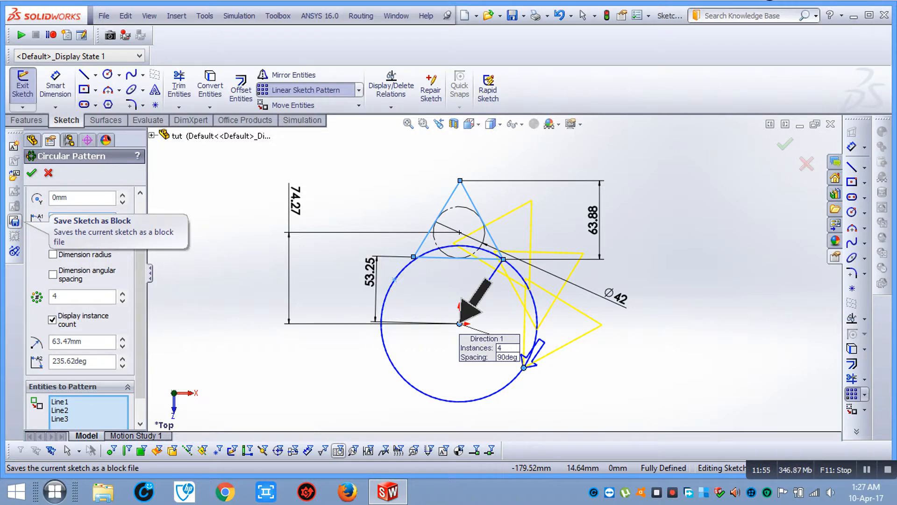
type("360")
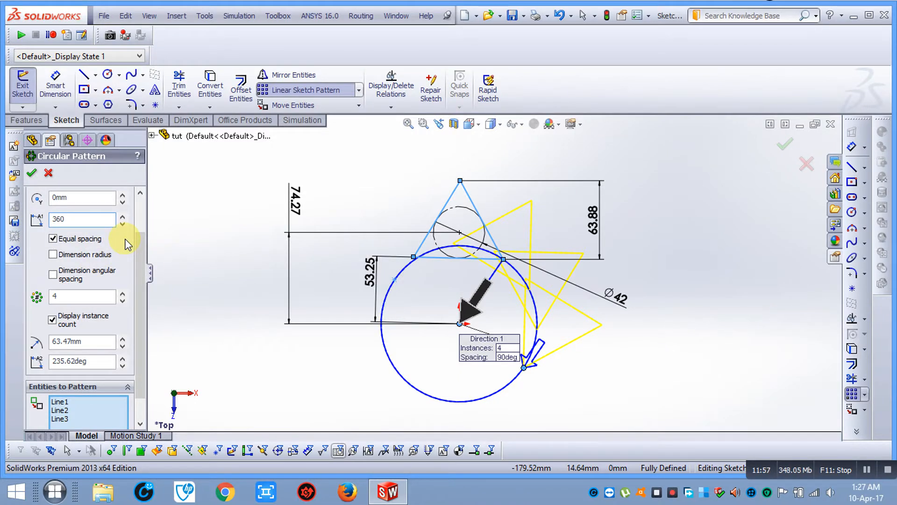
key("Return")
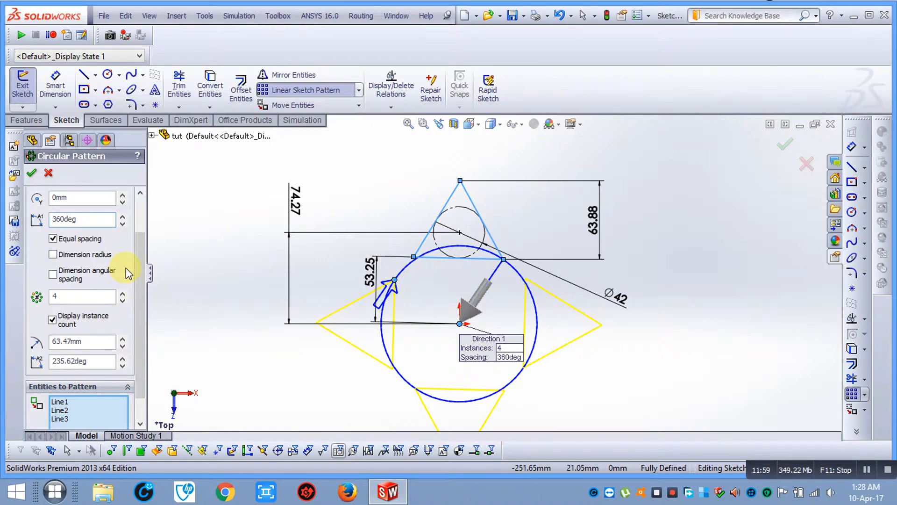
left_click_drag(139, 283, 139, 240)
scroll(133, 262, "down", 3)
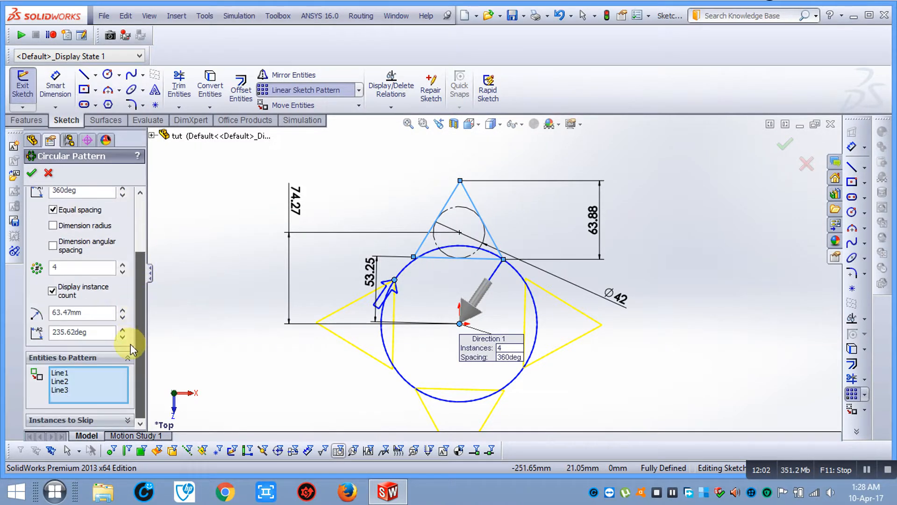
left_click(32, 174)
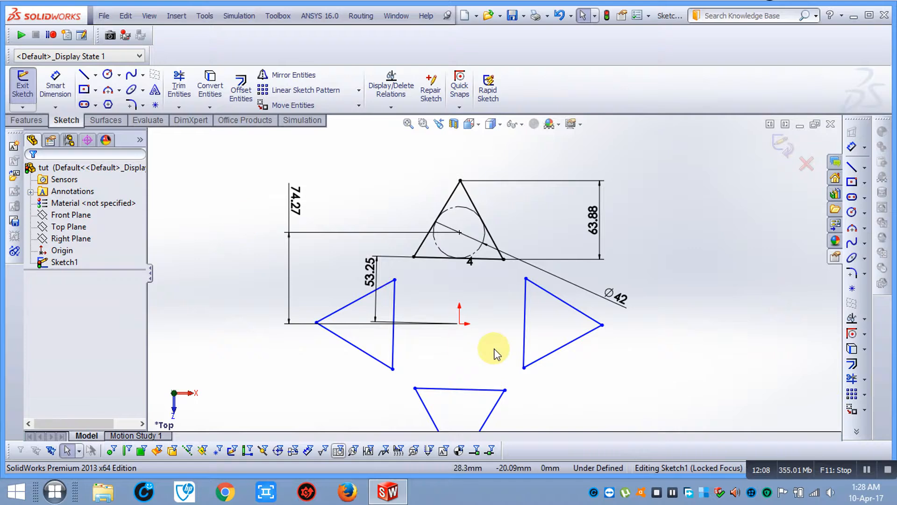
Exit the triangle sketch and delete Sketch1 from the FeatureManager tree
scroll(490, 348, "up", 3)
scroll(477, 266, "down", 3)
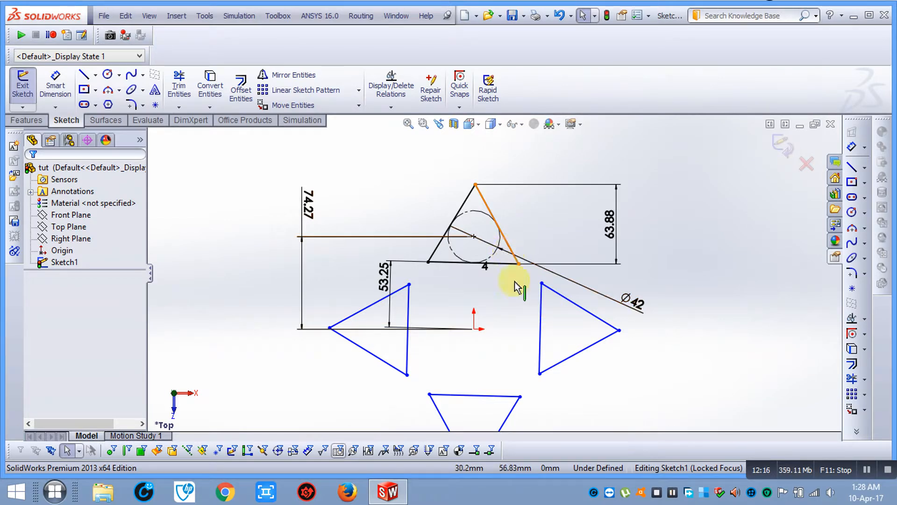
scroll(509, 397, "up", 1)
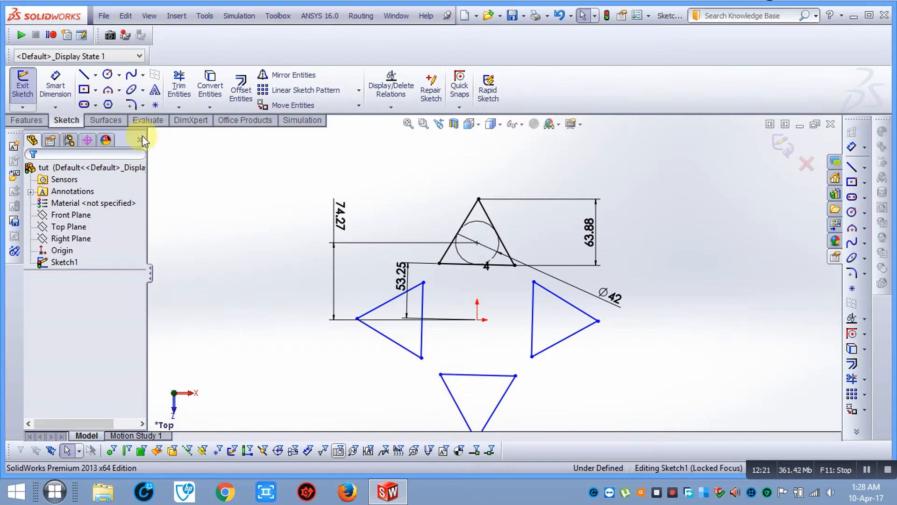
left_click(777, 141)
right_click(77, 263)
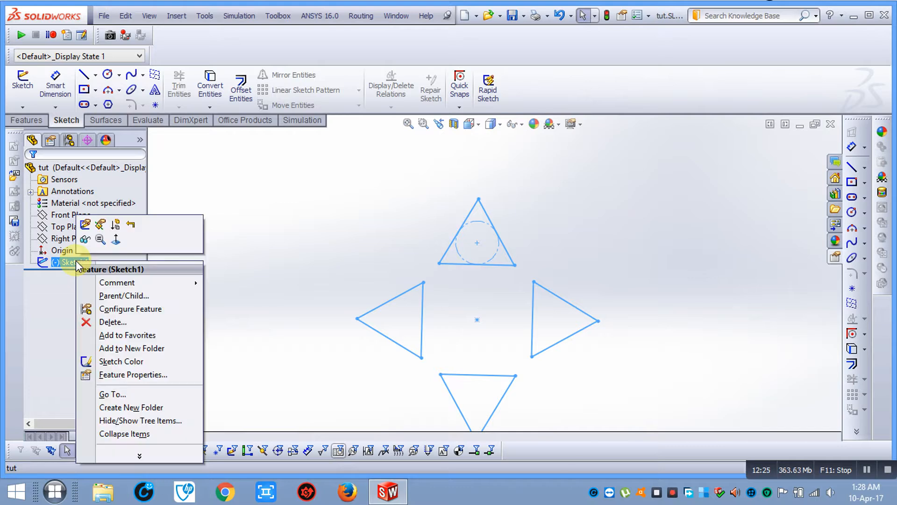
left_click(110, 322)
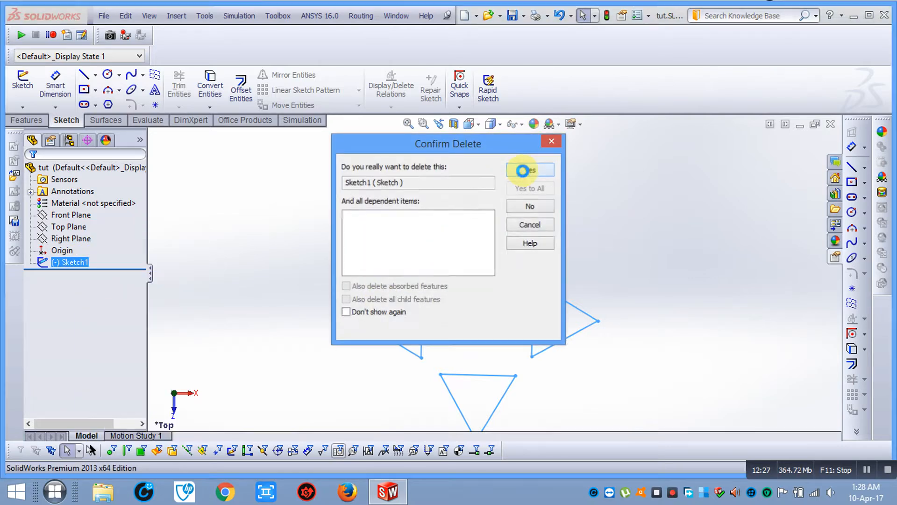
left_click(522, 170)
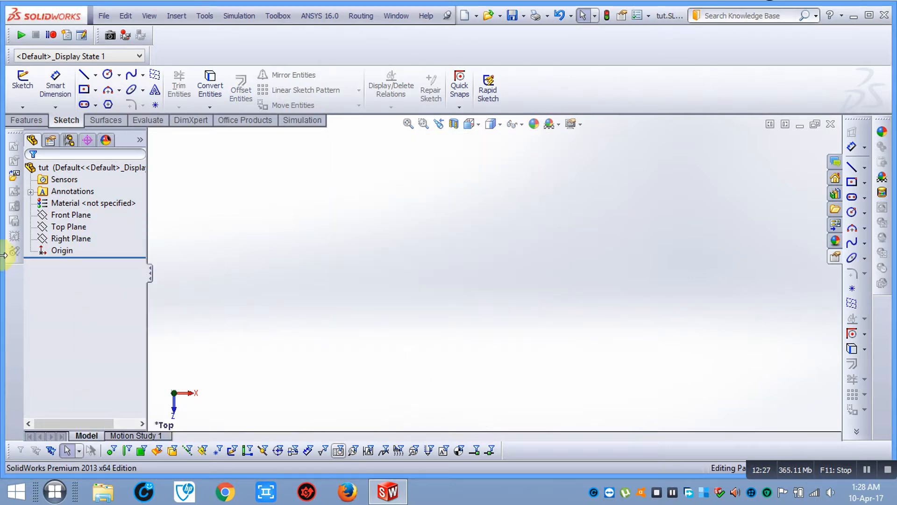
left_click(65, 227)
Sketch on Top Plane a six-sided polygon centred on the origin, redrawing the misplaced first attempt
left_click(23, 81)
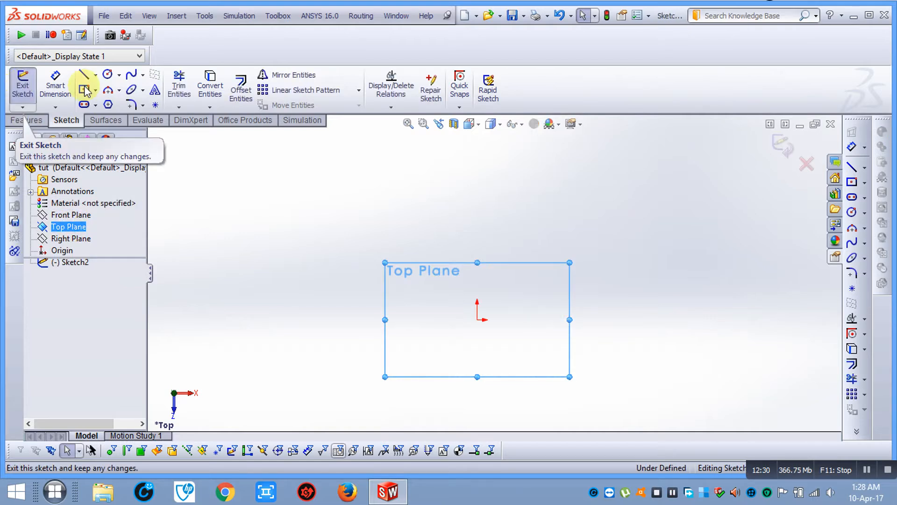
left_click(108, 104)
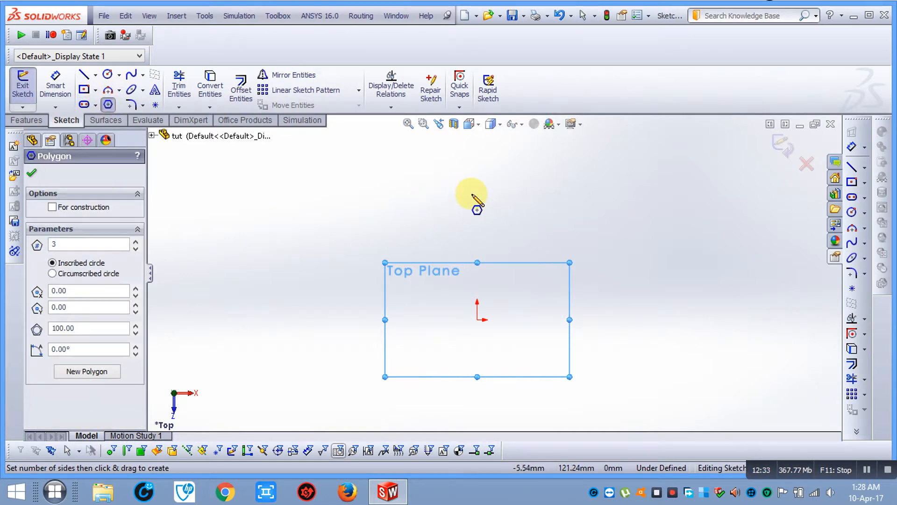
left_click_drag(61, 244, 2, 250)
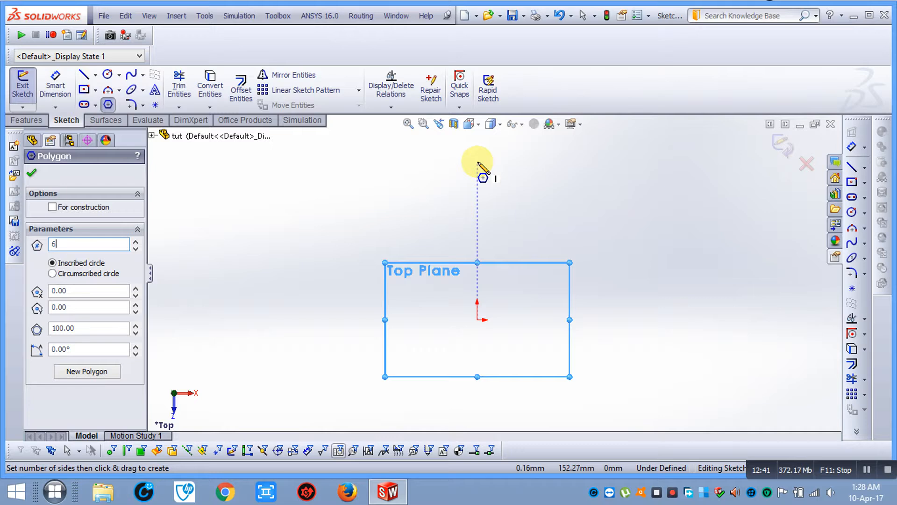
left_click_drag(478, 162, 432, 192)
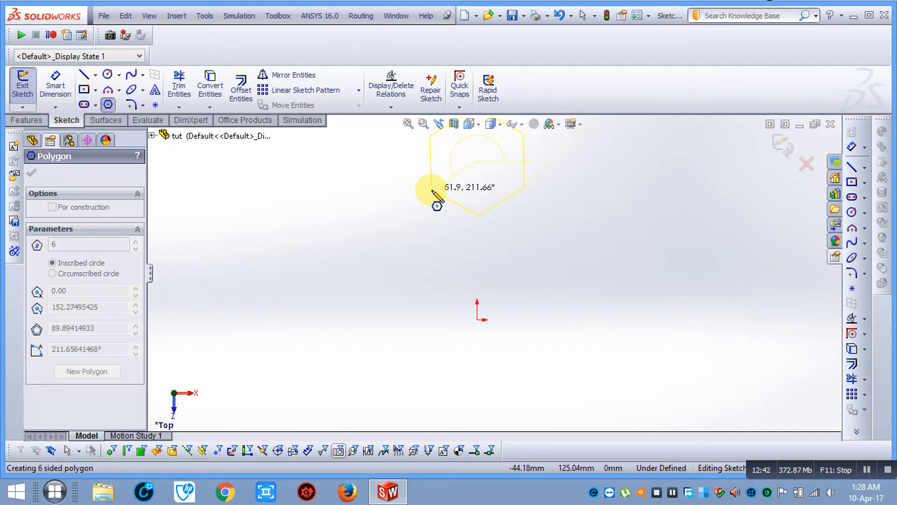
scroll(432, 191, "up", 1)
key("Escape")
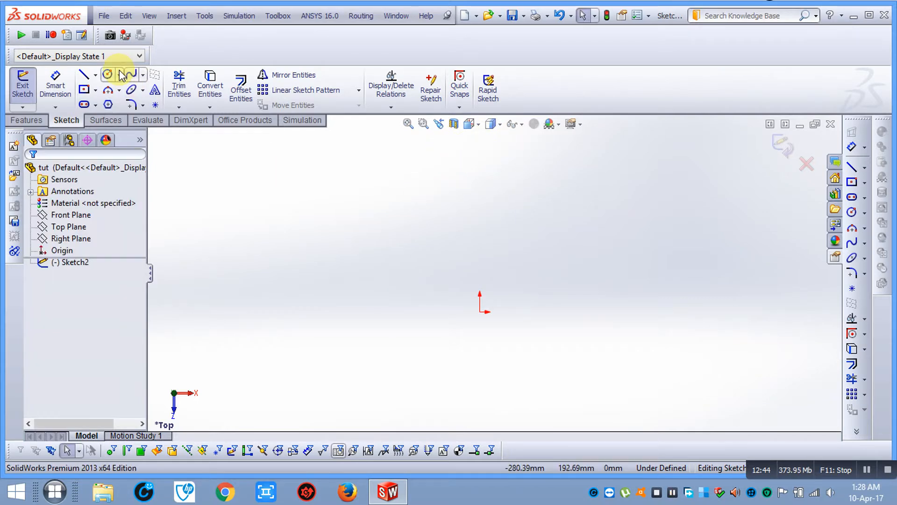
left_click(108, 105)
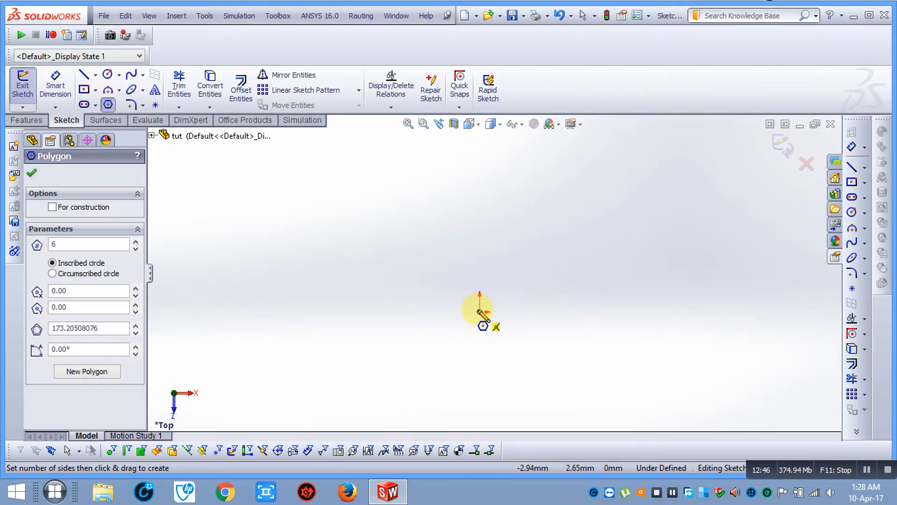
left_click_drag(479, 311, 410, 312)
key("Escape")
left_click(55, 86)
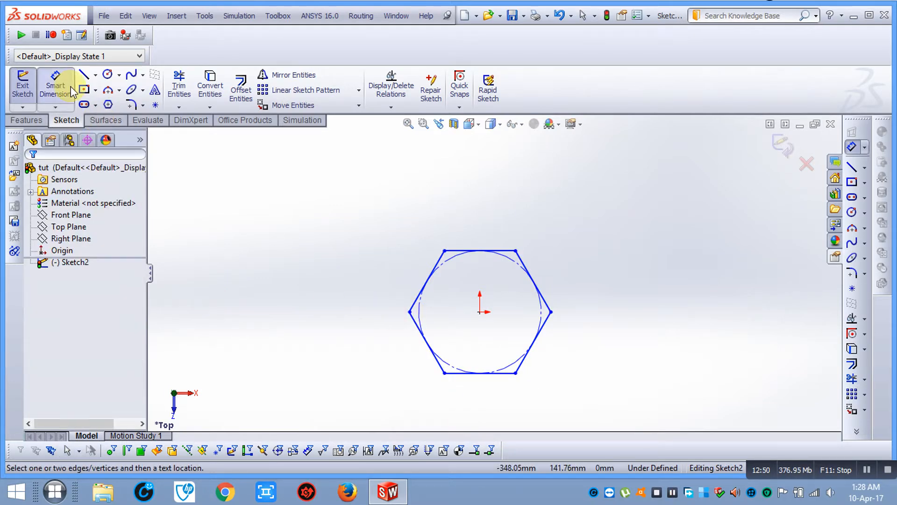
Dimension the hexagon's construction circle to Ø140
left_click(513, 260)
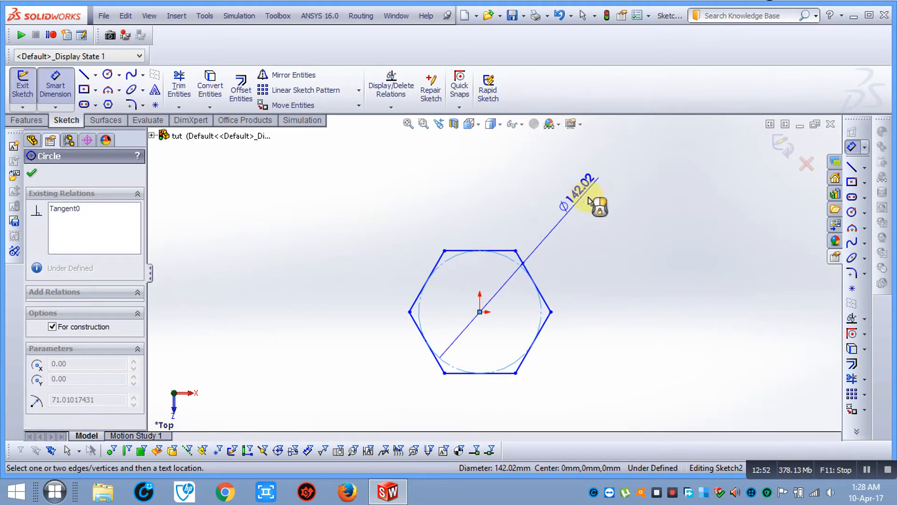
left_click(598, 201)
type("140")
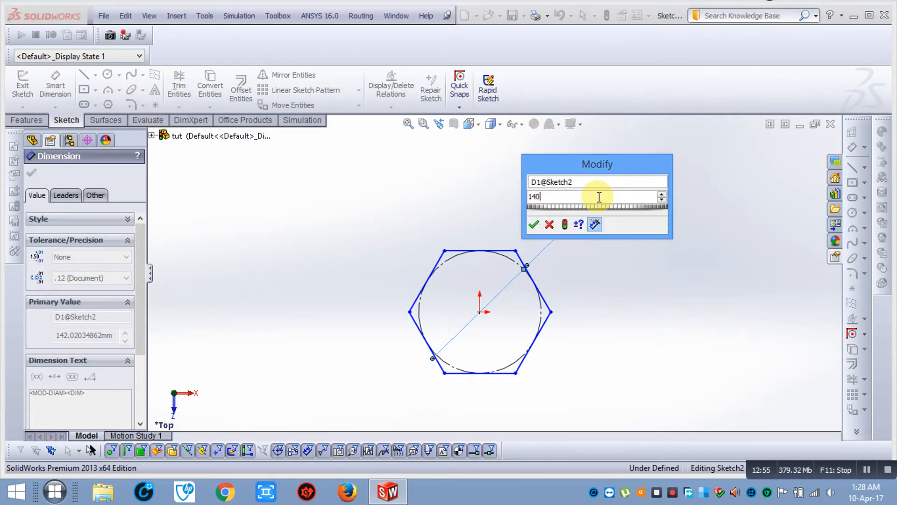
key("Return")
left_click(31, 173)
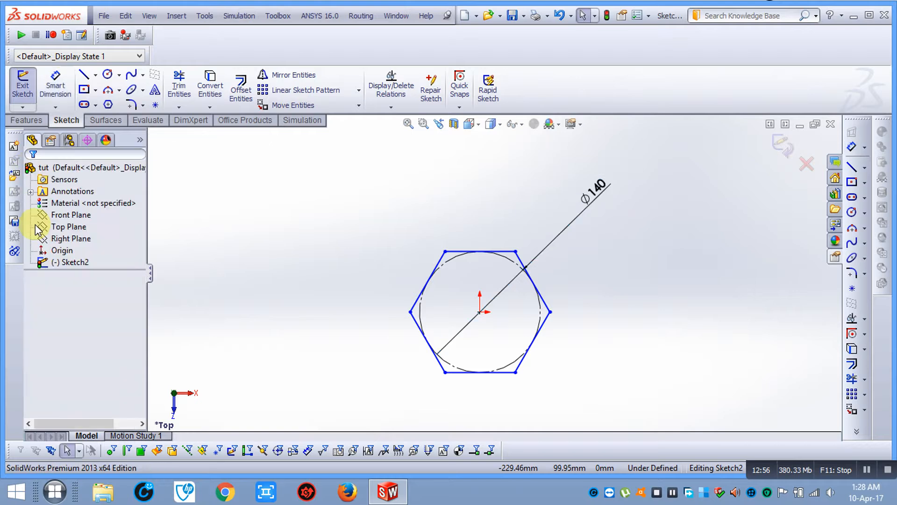
Add and undo the over-defining 70 centre-to-edge and 80.83 edge dimensions
left_click(47, 100)
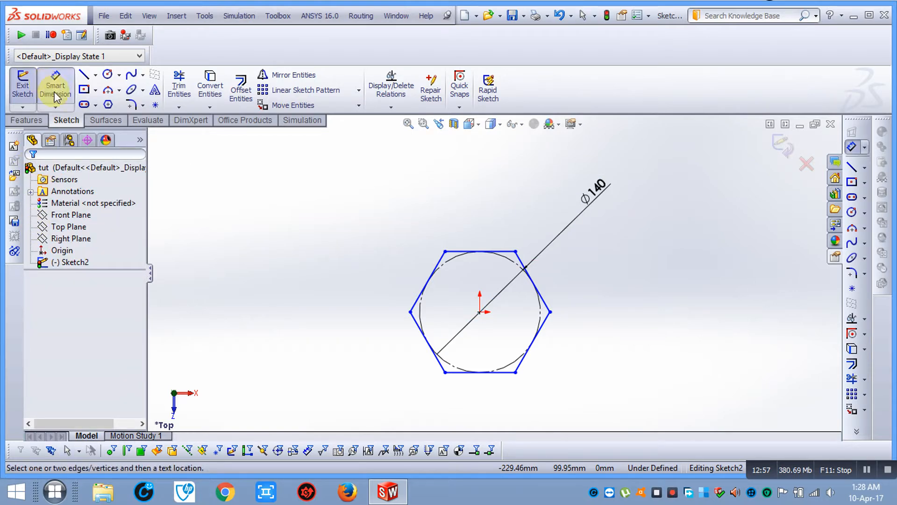
left_click(479, 312)
left_click(465, 251)
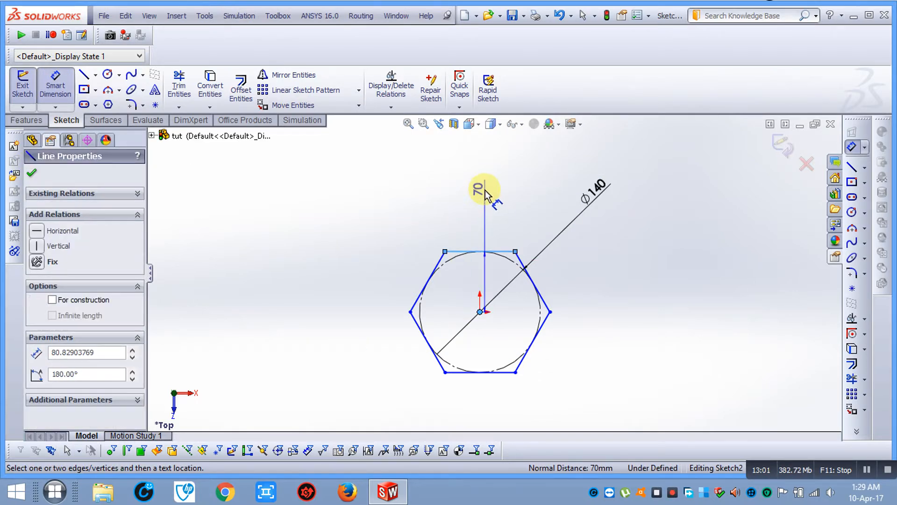
left_click(485, 191)
left_click(559, 16)
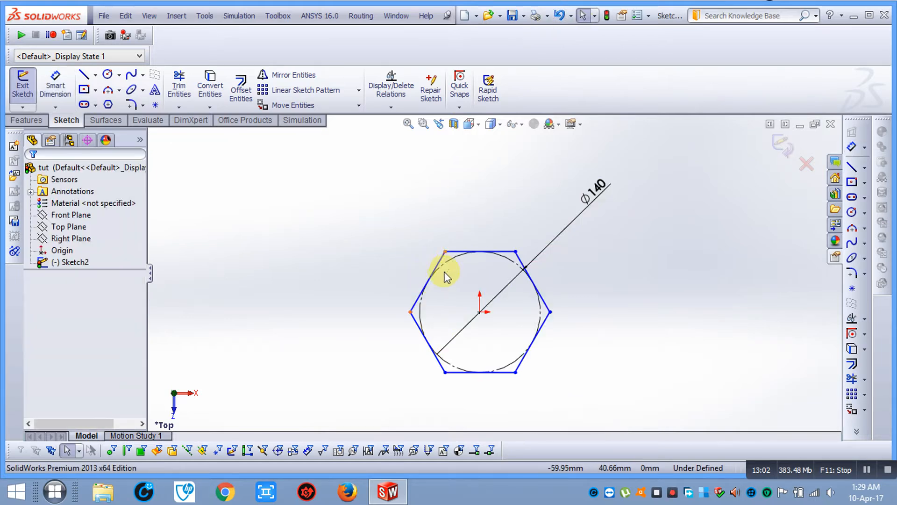
left_click(56, 87)
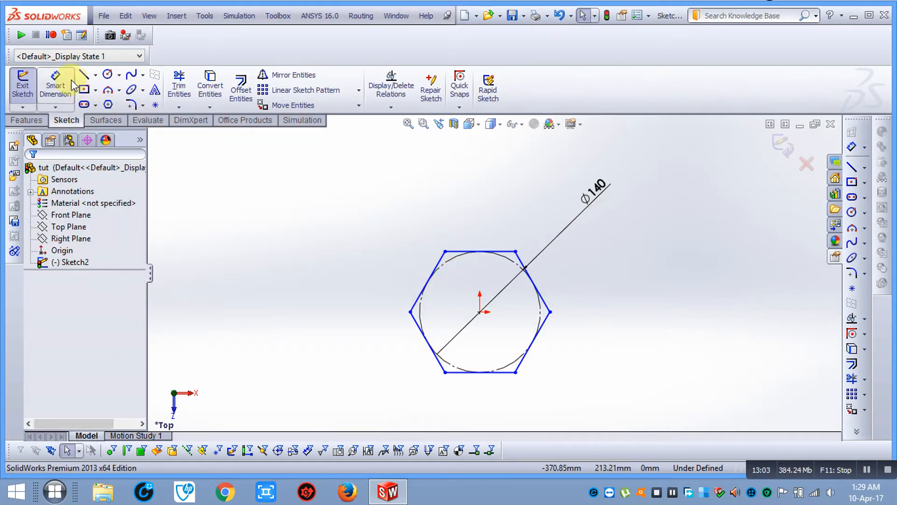
left_click(441, 257)
left_click(356, 221)
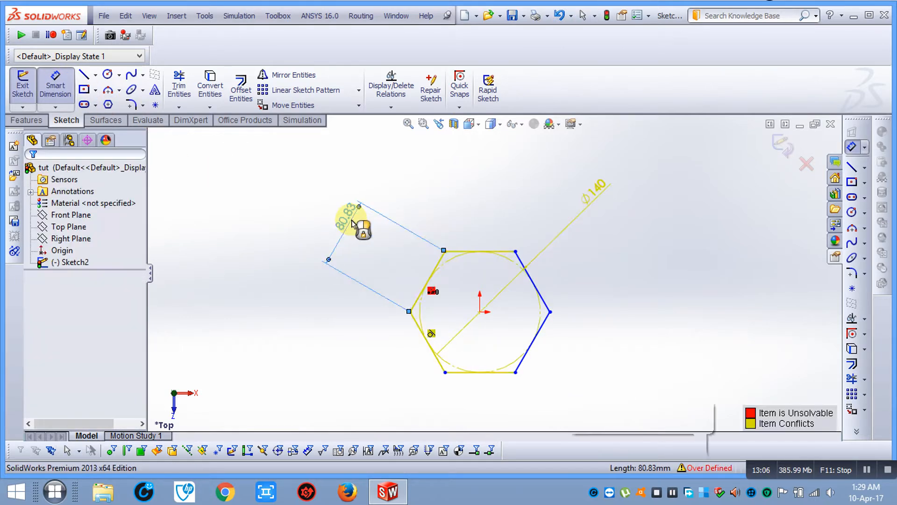
left_click(571, 17)
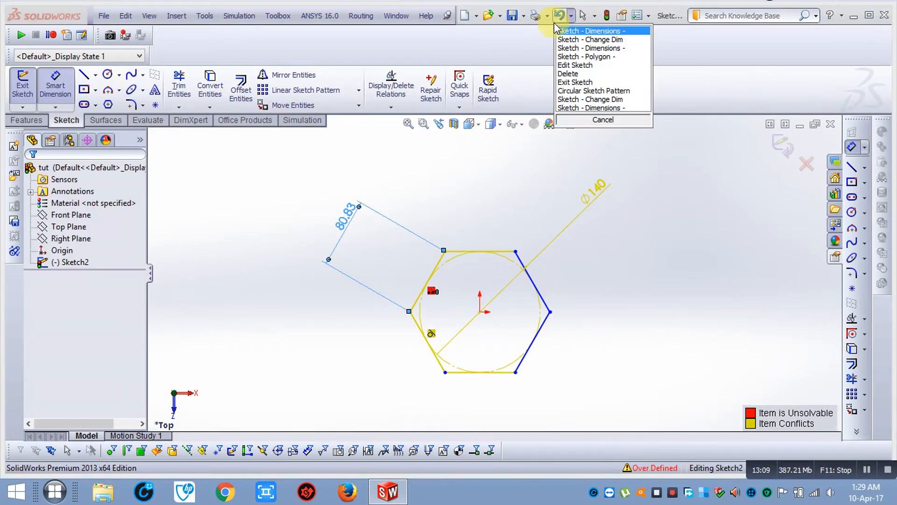
left_click(609, 120)
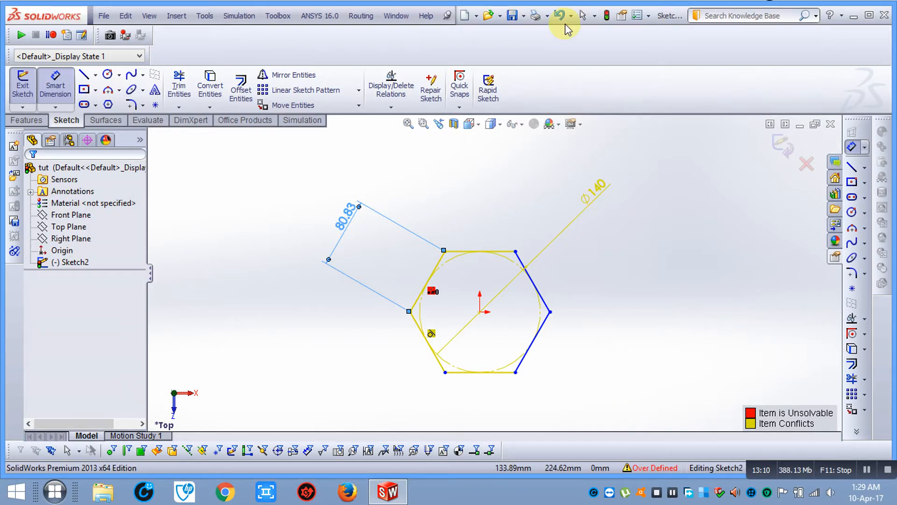
left_click(562, 17)
Dimension the hexagon's lower-right edge at 70 mm, fully defining the sketch
left_click(55, 85)
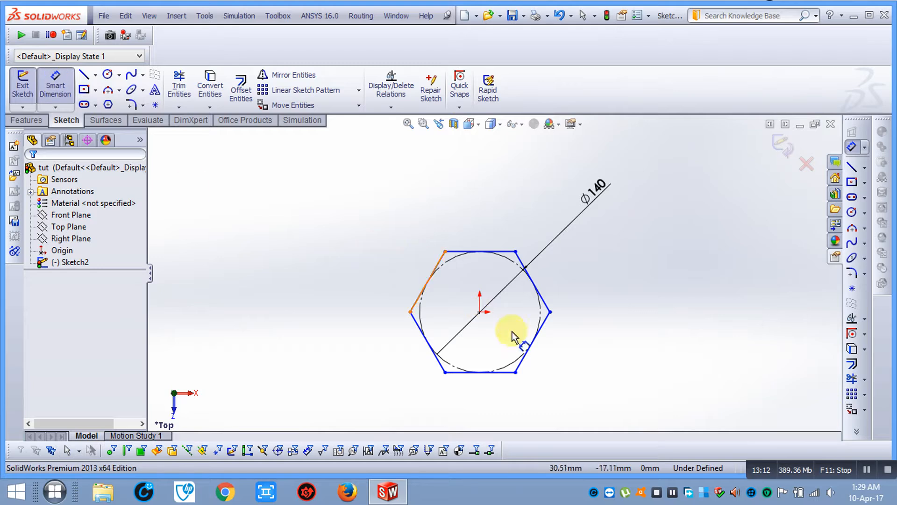
left_click(530, 356)
left_click(606, 343)
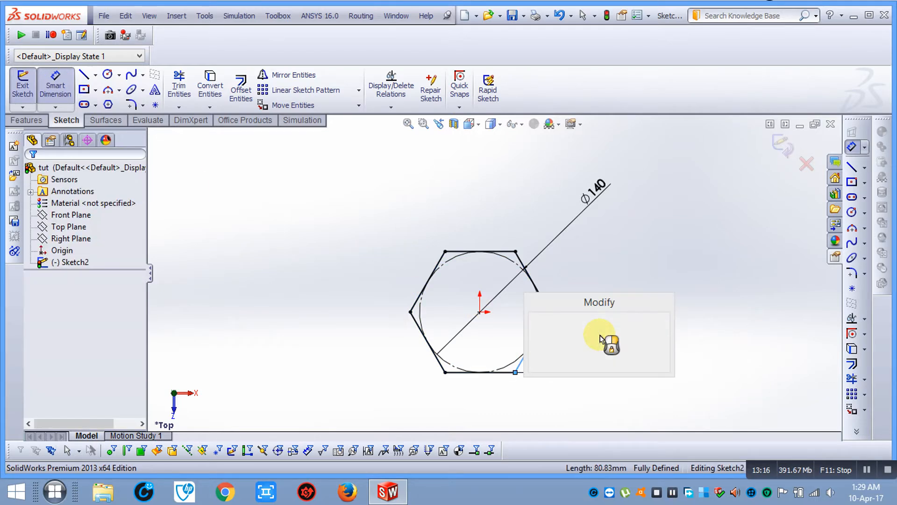
left_click(537, 361)
left_click(563, 391)
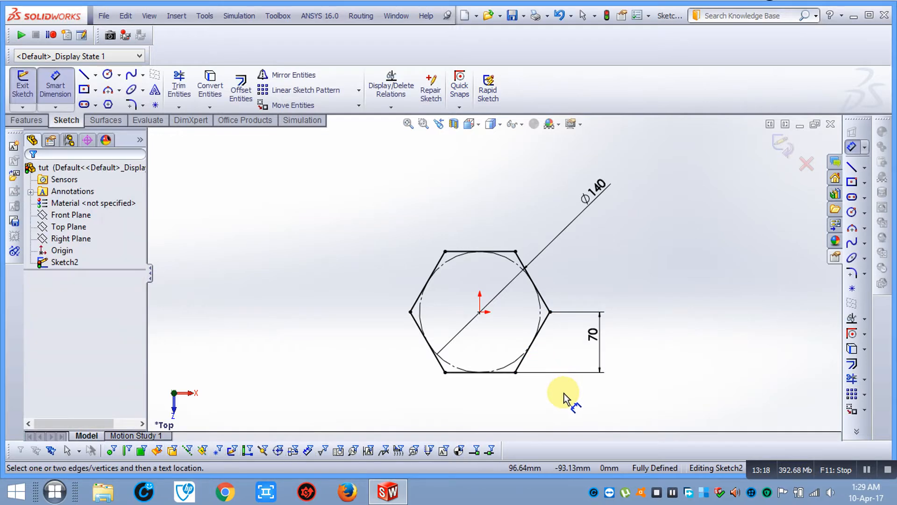
scroll(521, 399, "up", 2)
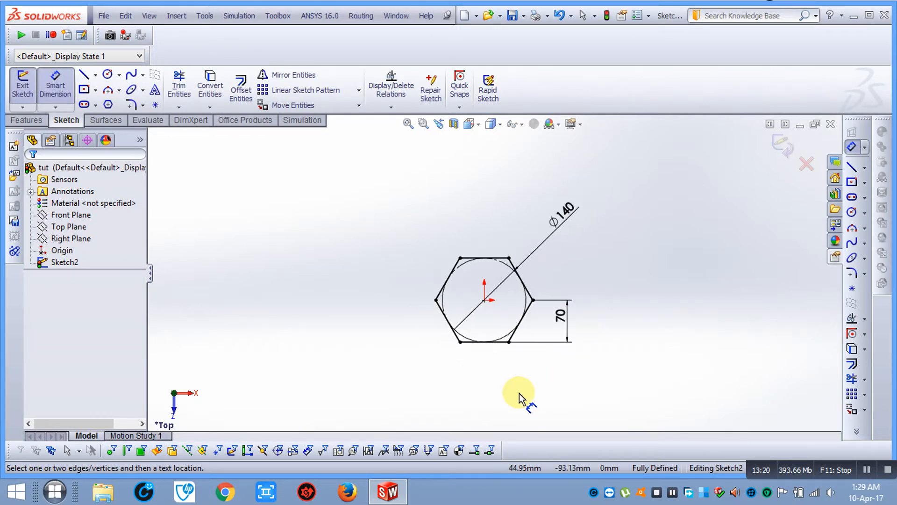
Place a sketch point directly below the hexagon's centre
scroll(521, 374, "up", 1)
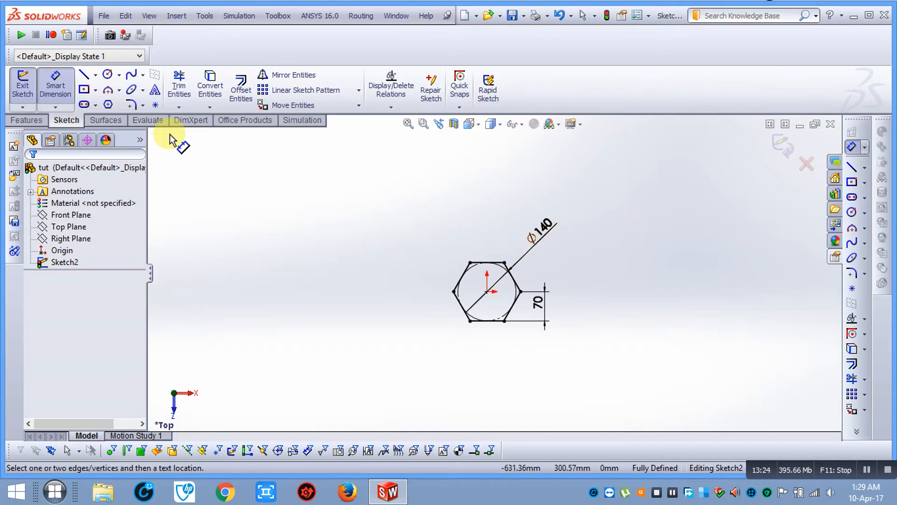
left_click(154, 105)
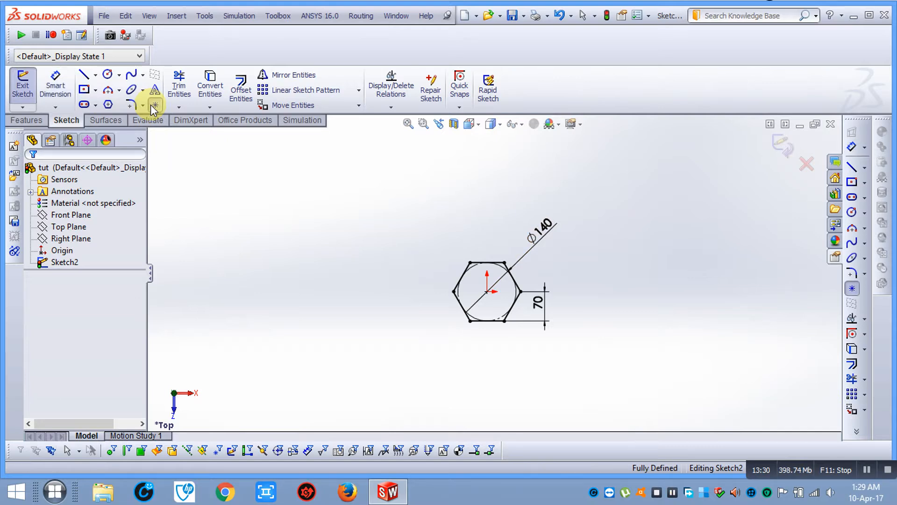
left_click(487, 375)
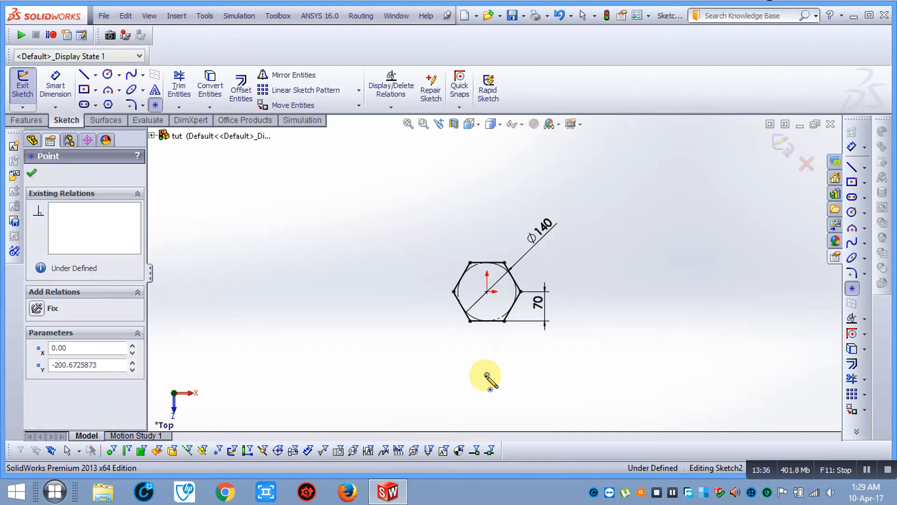
key("Escape")
Add a vertical distance dimension (200.67) from the hexagon centre to the new point
left_click(56, 90)
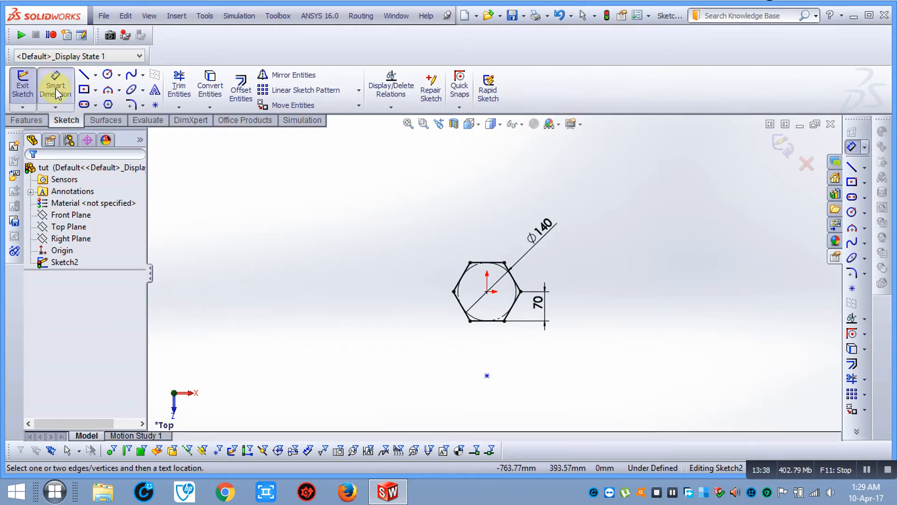
scroll(489, 299, "up", 2)
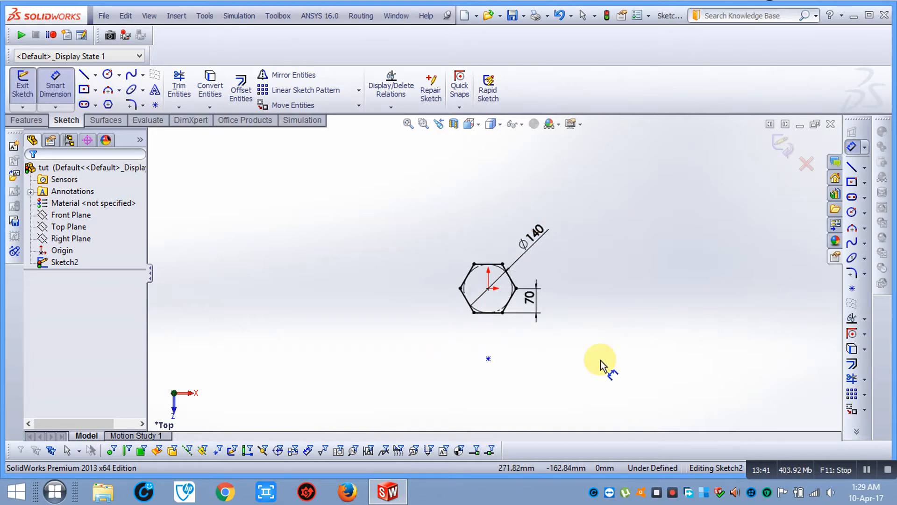
left_click(489, 286)
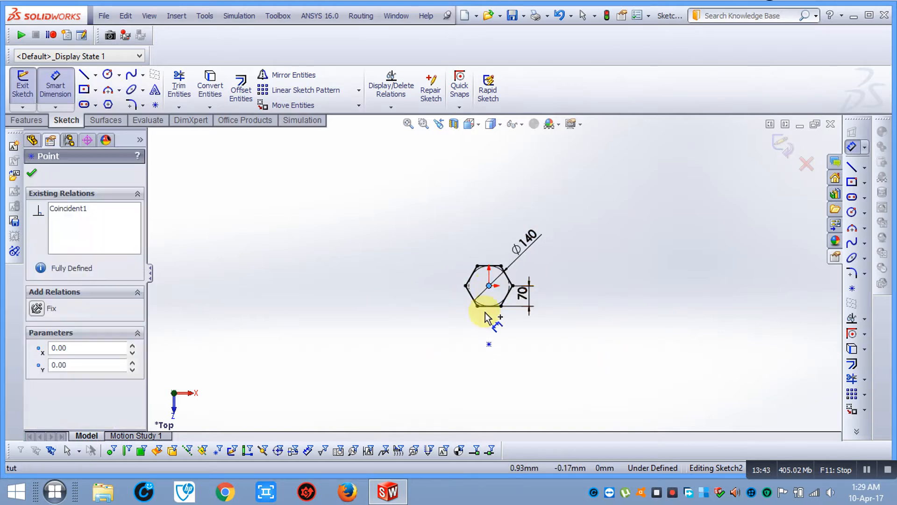
left_click(489, 343)
left_click(337, 232)
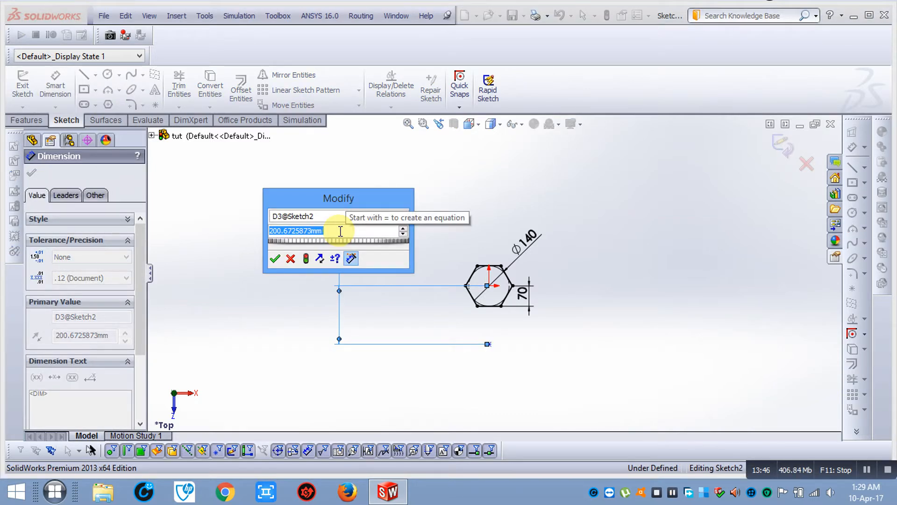
Set the centre-to-point distance to 350 mm and close the dimension
type("350")
key("Return")
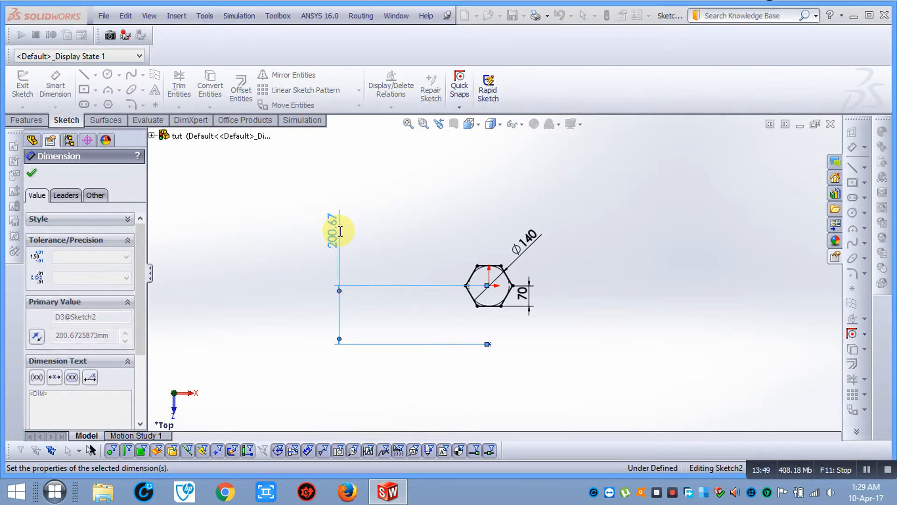
left_click(32, 174)
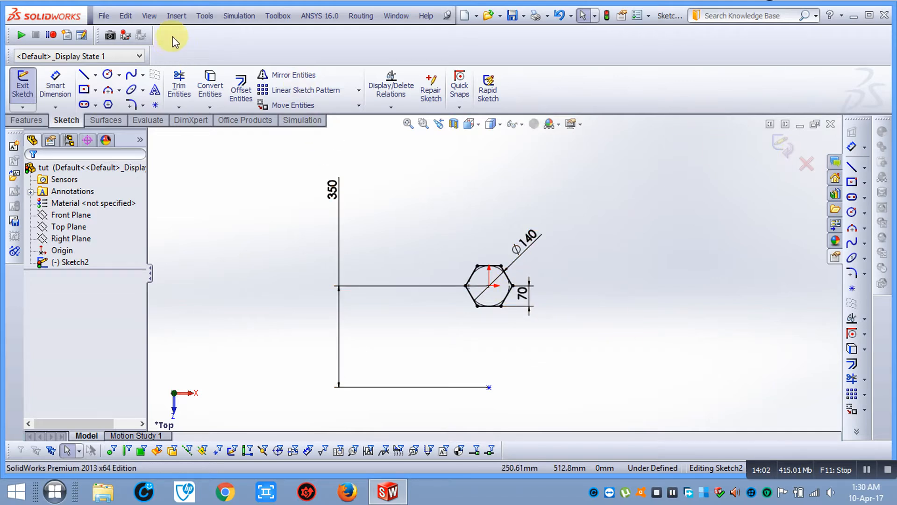
Start a circular sketch pattern and select the hexagon's edges as the entities to pattern
left_click(358, 90)
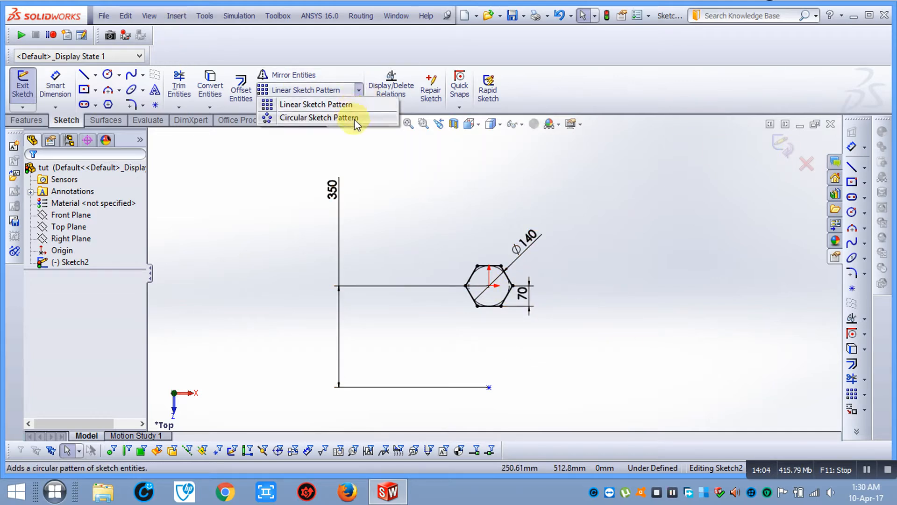
left_click(355, 119)
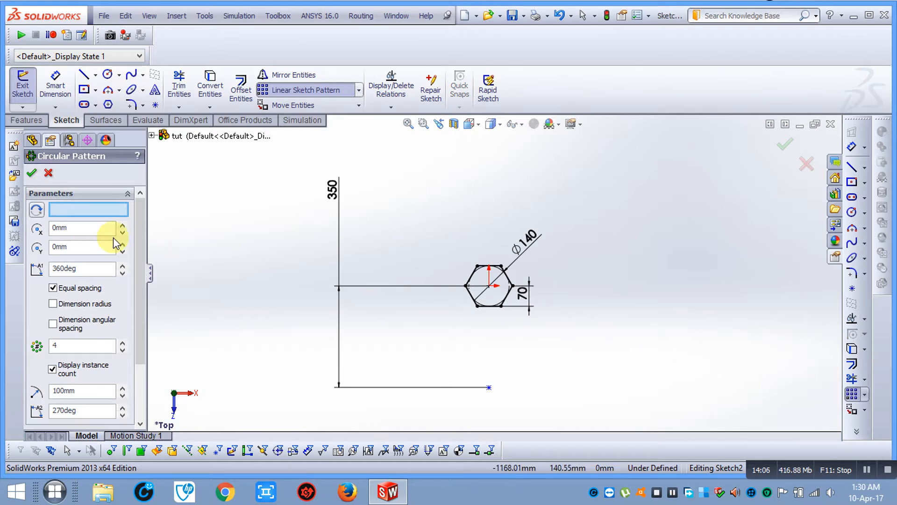
left_click_drag(140, 227, 135, 304)
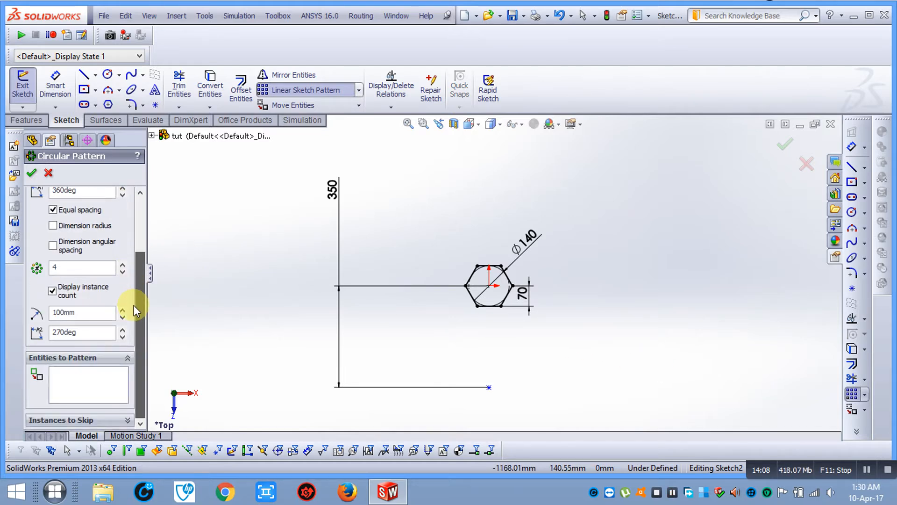
left_click(91, 390)
scroll(627, 271, "down", 2)
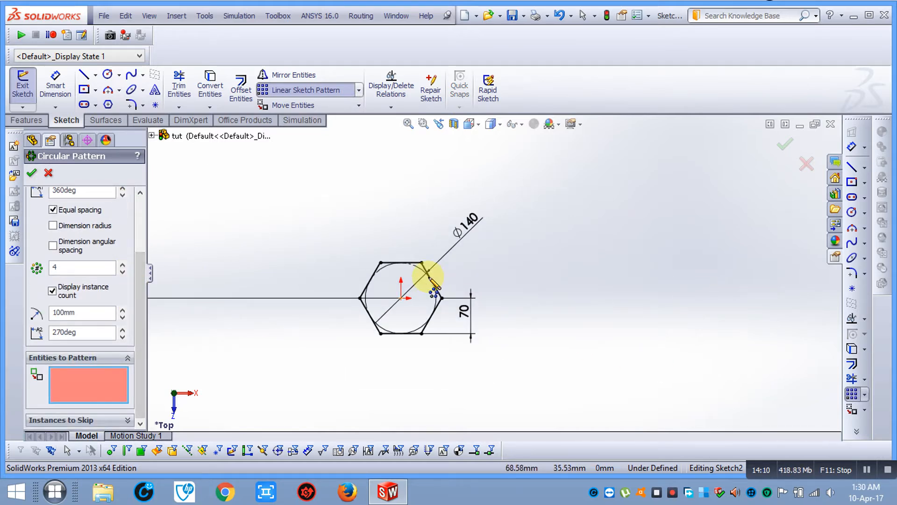
left_click(389, 263)
scroll(369, 278, "down", 2)
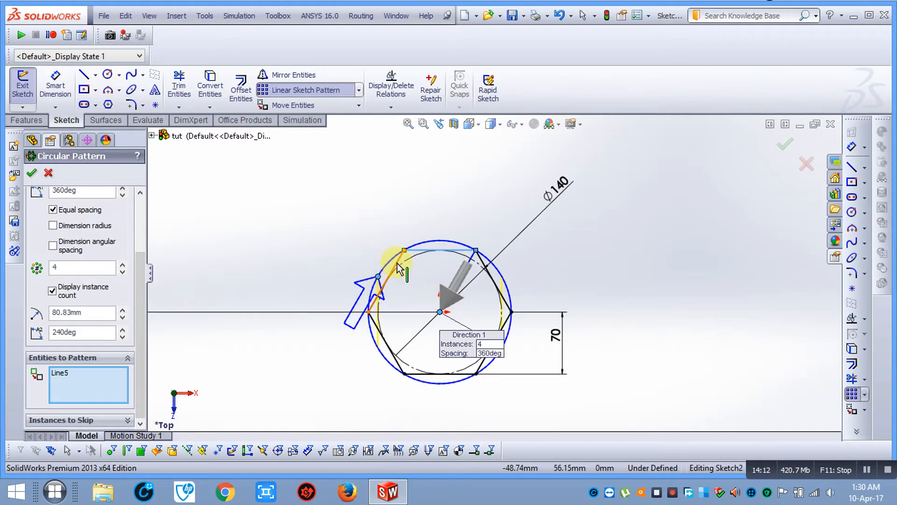
left_click(397, 268)
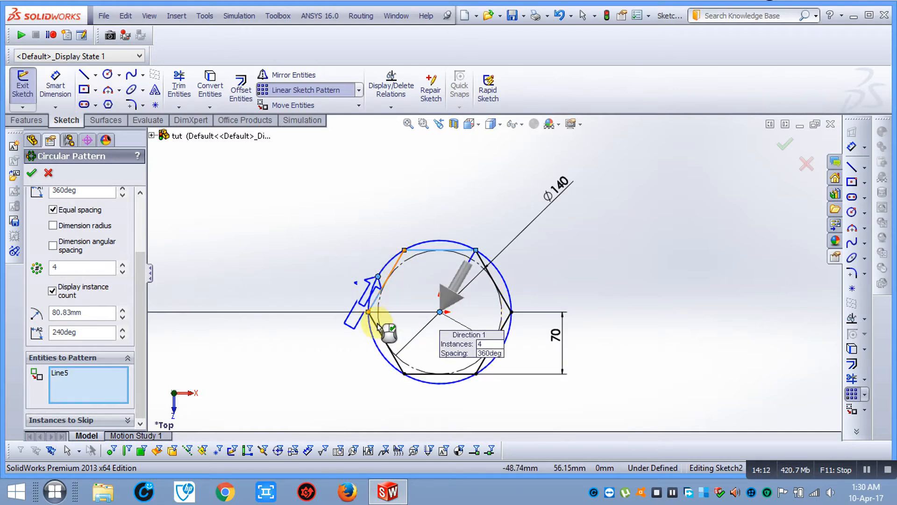
left_click(462, 375)
left_click(484, 361)
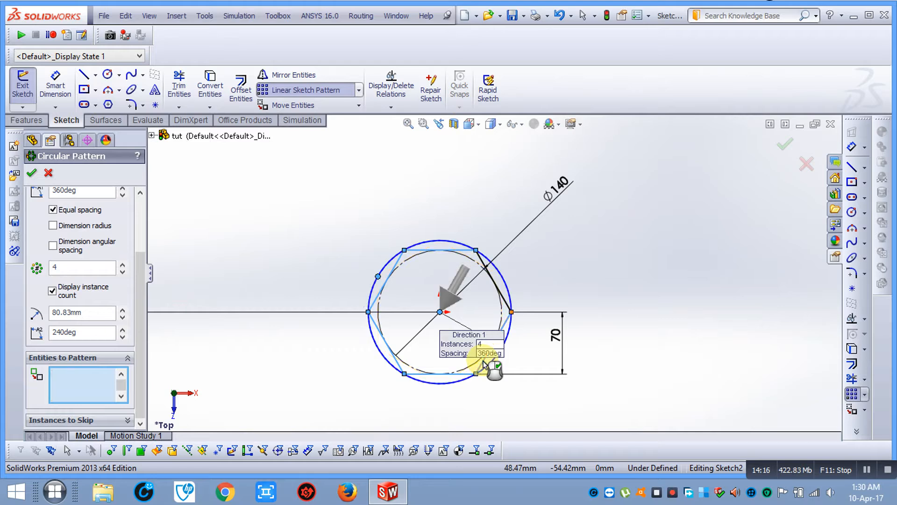
left_click(507, 303)
Review the pattern preview: 4 equally spaced instances over 360deg about Point-1
scroll(625, 304, "up", 2)
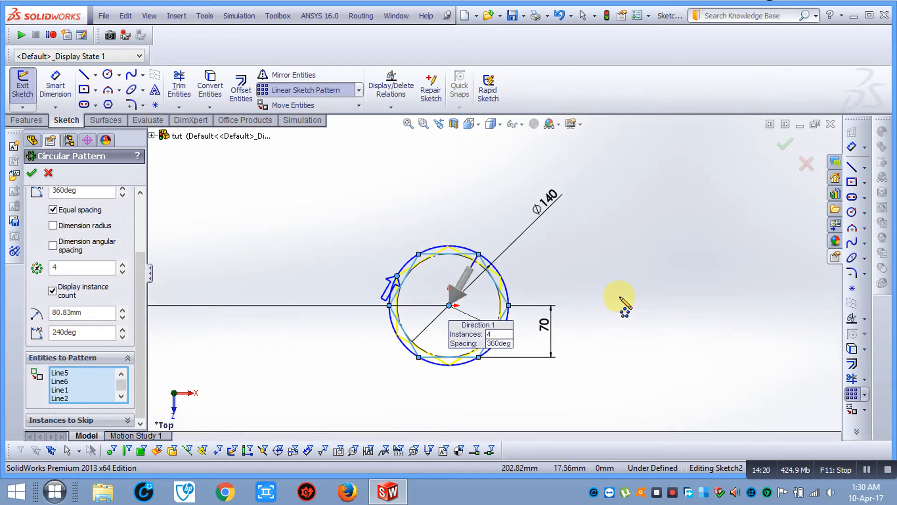
scroll(624, 304, "up", 1)
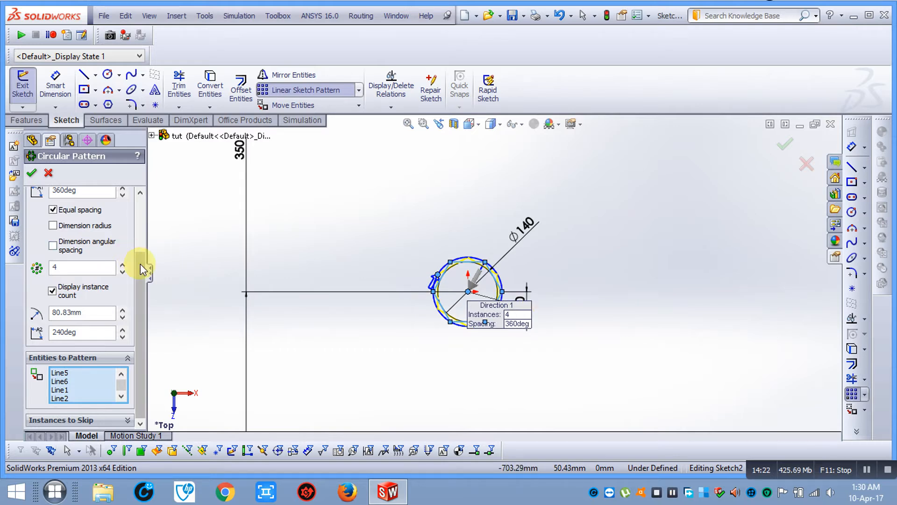
left_click_drag(140, 260, 141, 194)
scroll(457, 353, "up", 1)
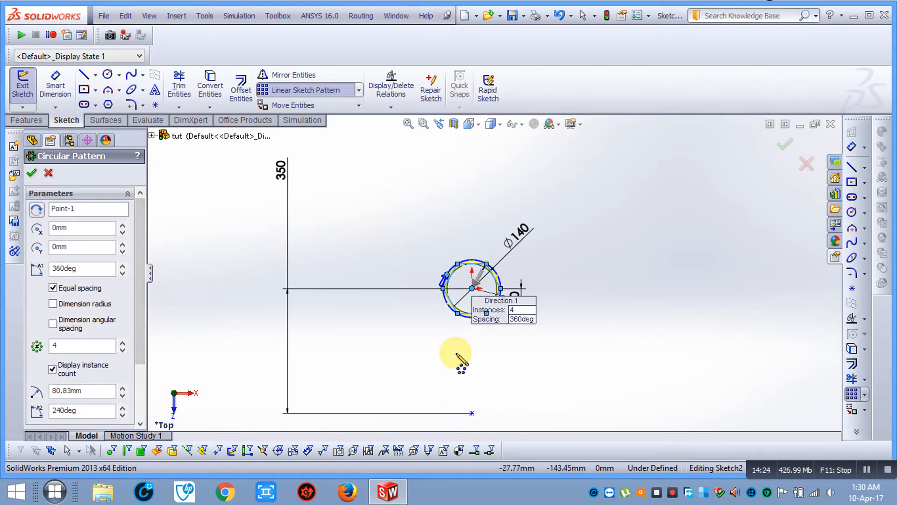
scroll(491, 285, "down", 2)
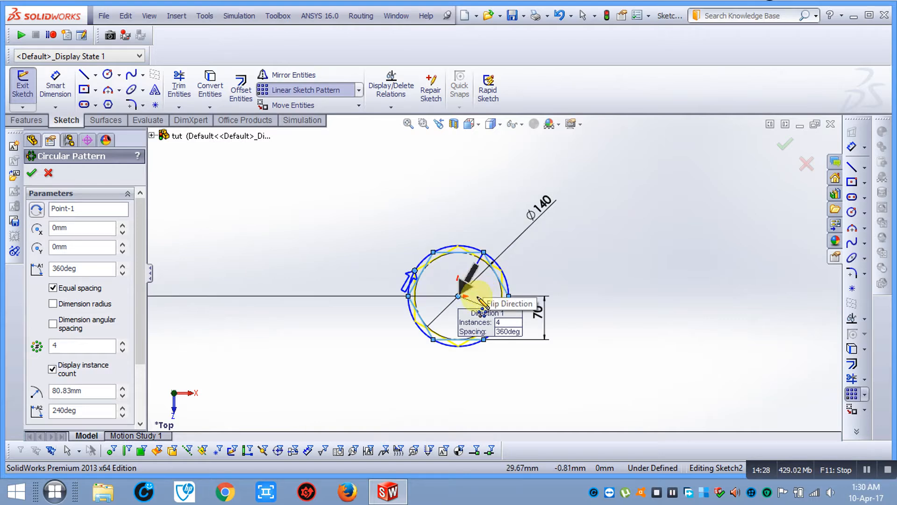
scroll(477, 295, "down", 1)
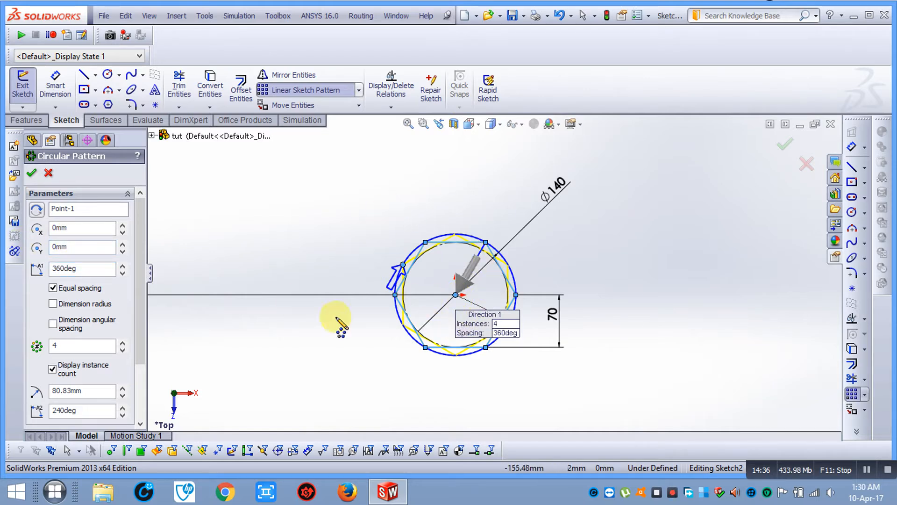
scroll(481, 236, "down", 2)
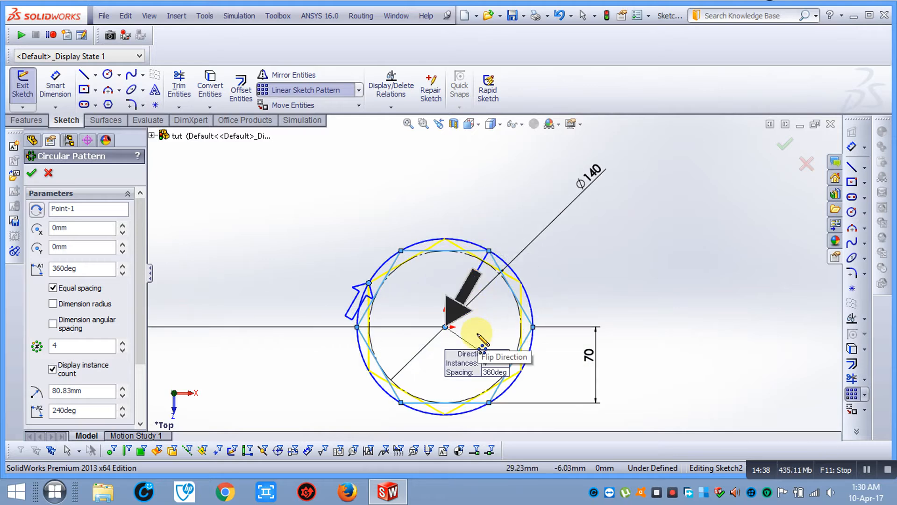
scroll(451, 333, "down", 1)
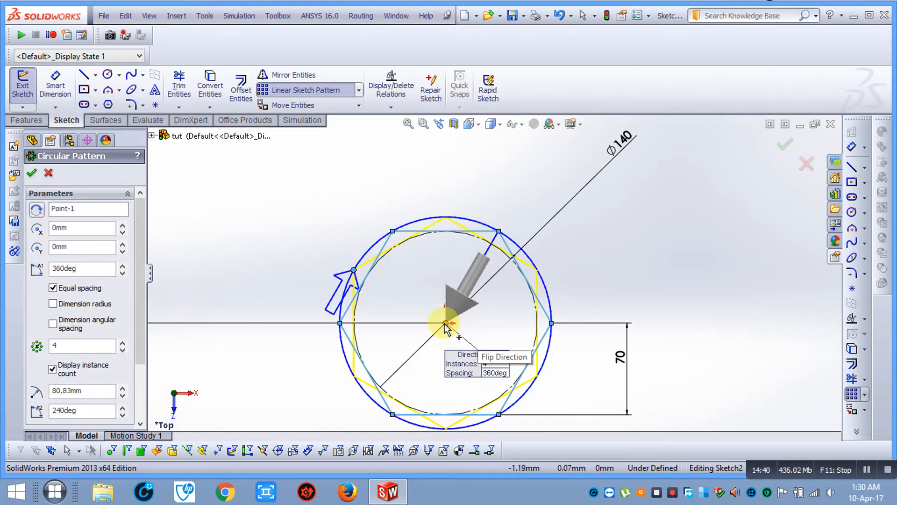
scroll(460, 243, "down", 1)
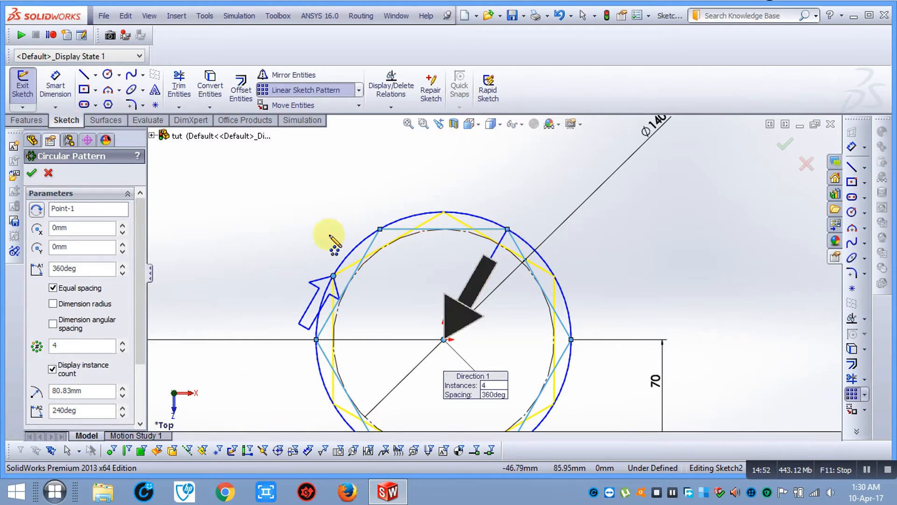
scroll(491, 262, "up", 2)
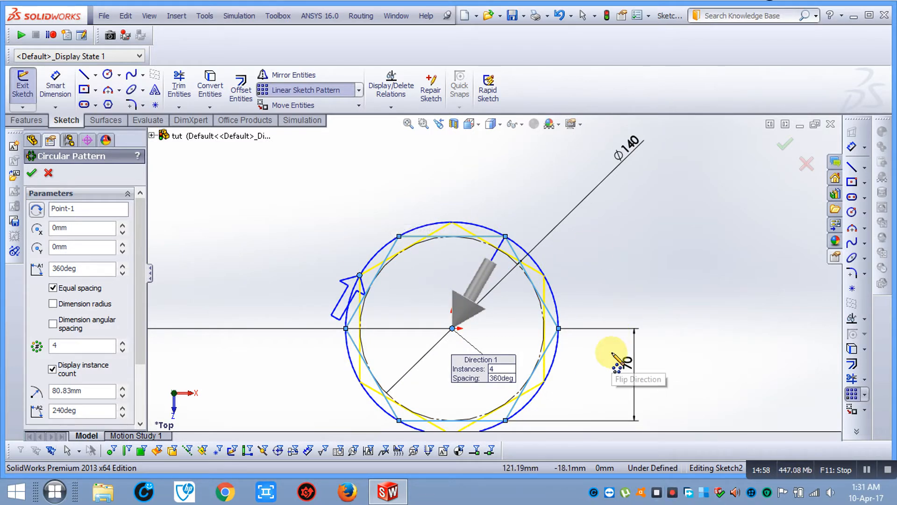
scroll(490, 276, "up", 1)
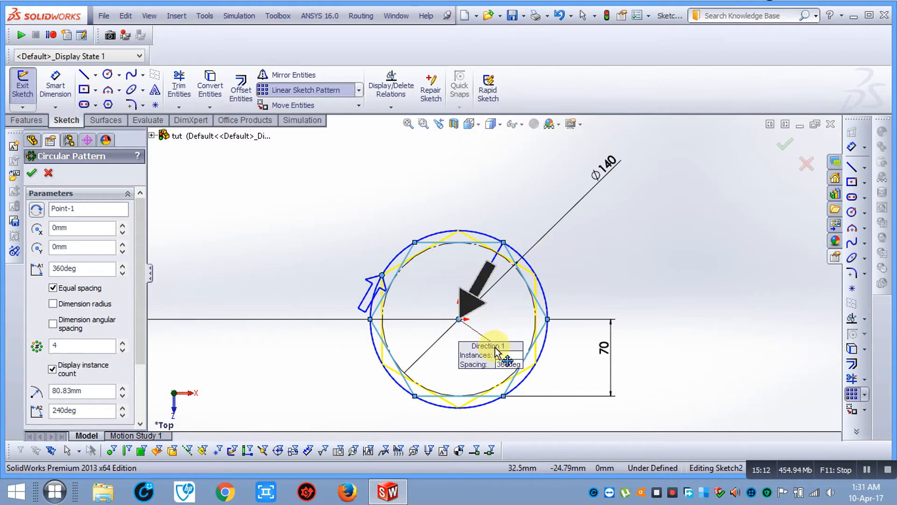
scroll(494, 272, "up", 3)
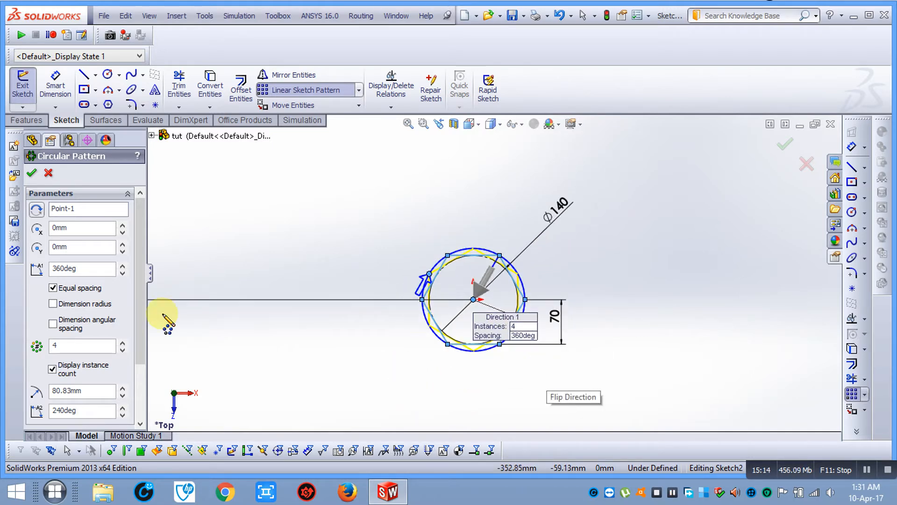
Replace the pattern centre with the lower point 350 mm below the hexagon
left_click(109, 214)
right_click(109, 214)
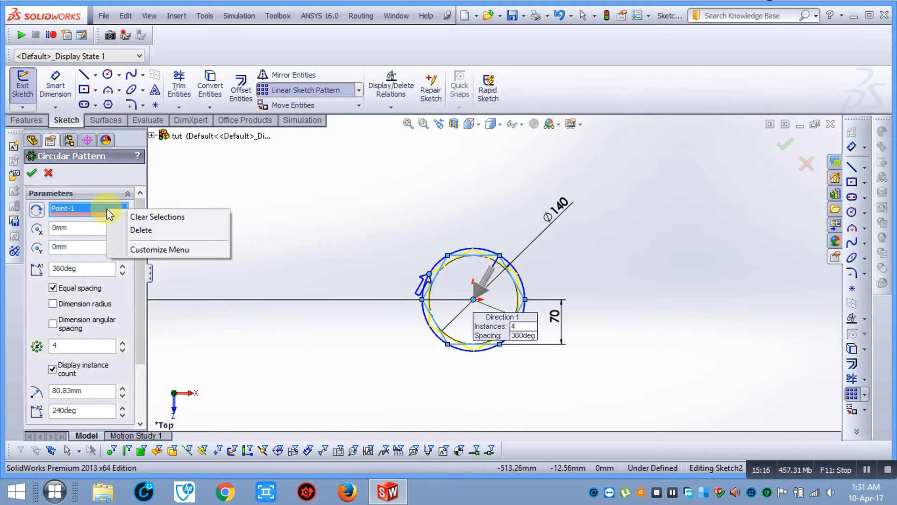
left_click(129, 221)
scroll(411, 311, "up", 4)
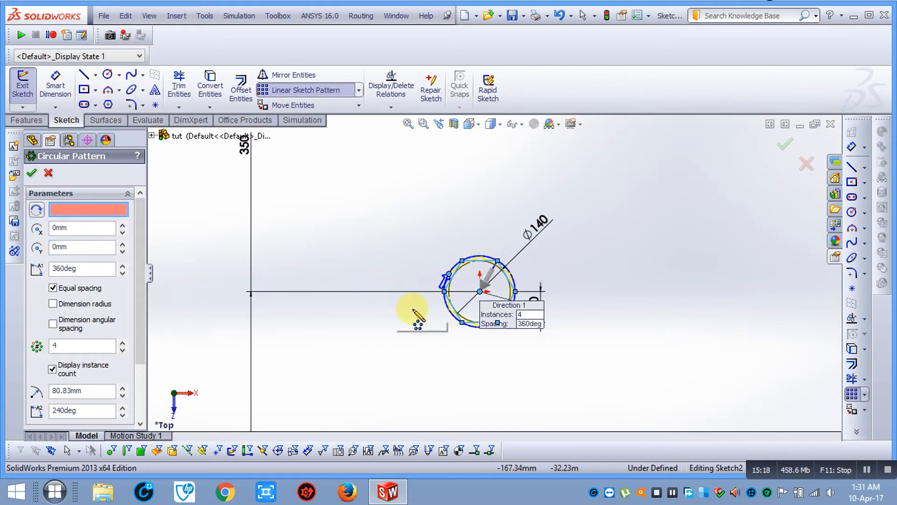
scroll(482, 381, "down", 5)
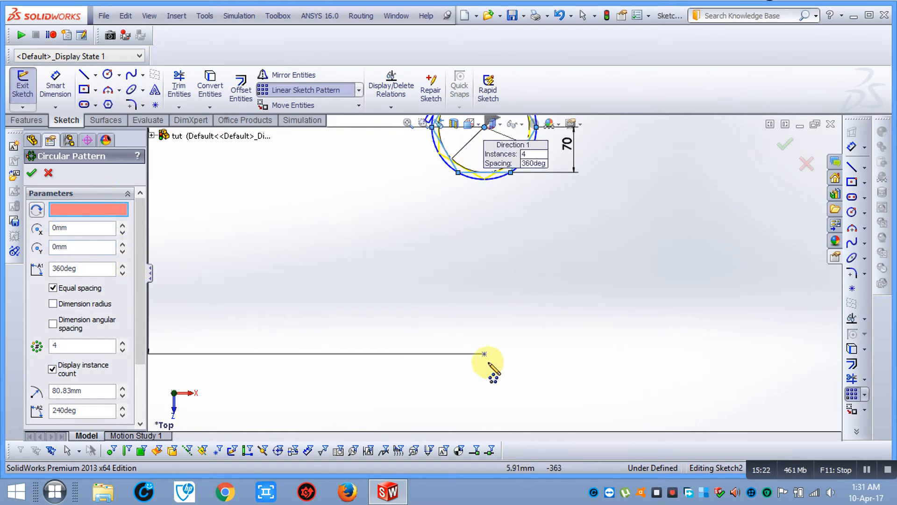
left_click(483, 355)
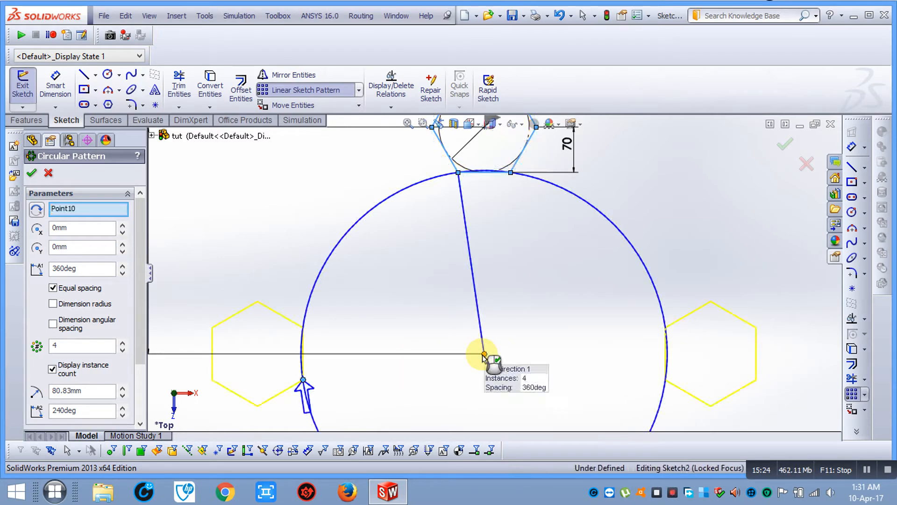
Set the circular pattern to 10 instances and accept it
scroll(482, 355, "up", 3)
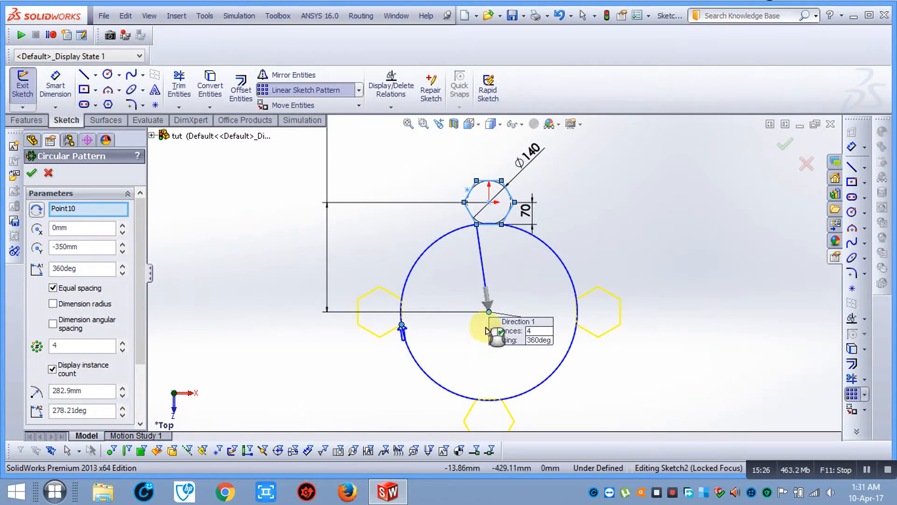
scroll(513, 290, "down", 2)
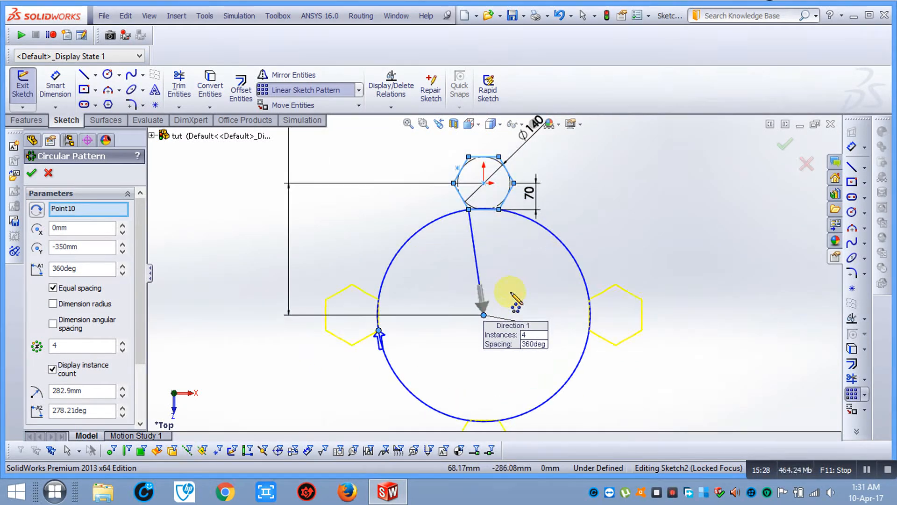
scroll(542, 305, "down", 1)
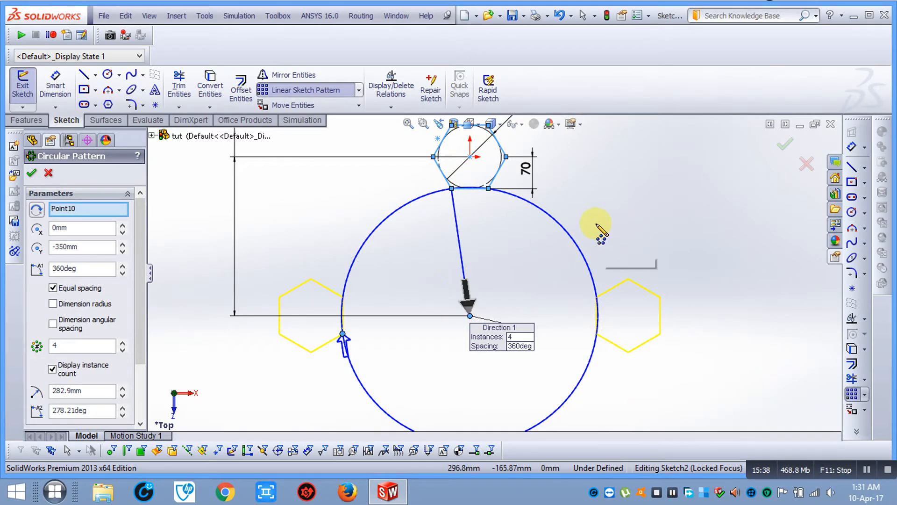
scroll(450, 194, "up", 2)
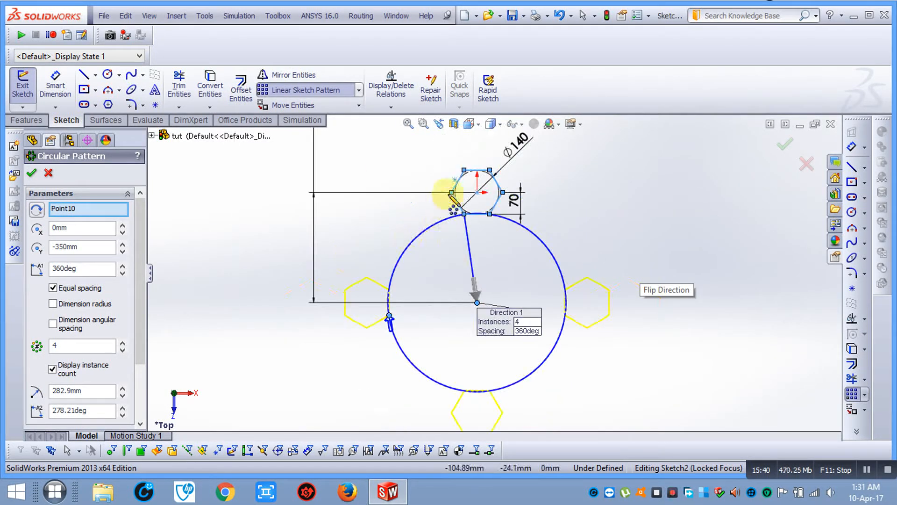
left_click(71, 348)
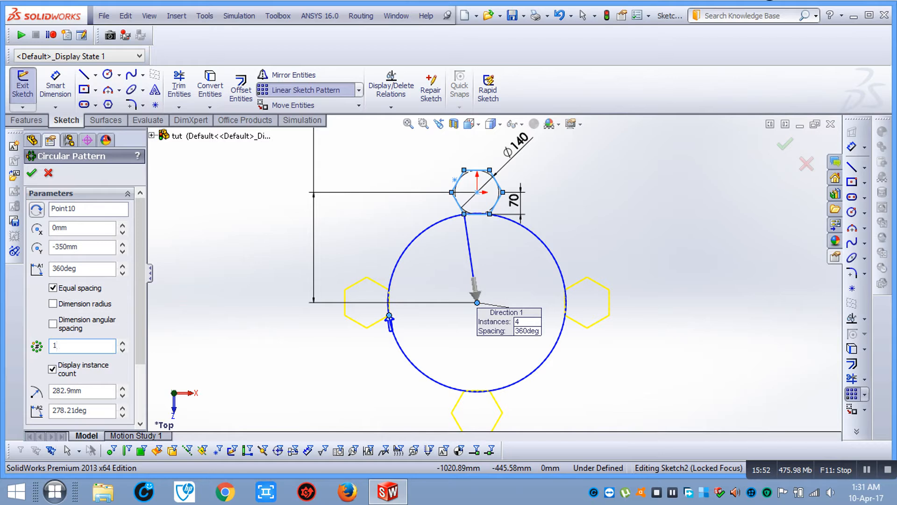
key("Return")
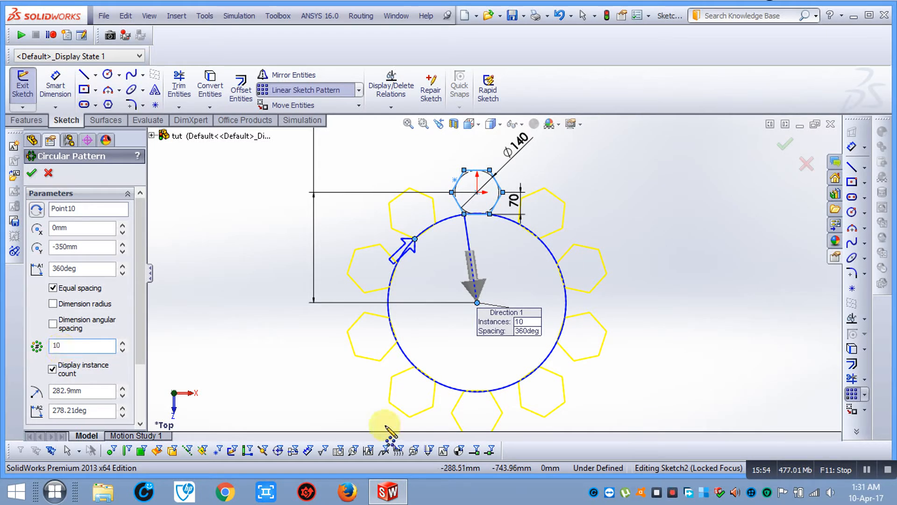
left_click(31, 173)
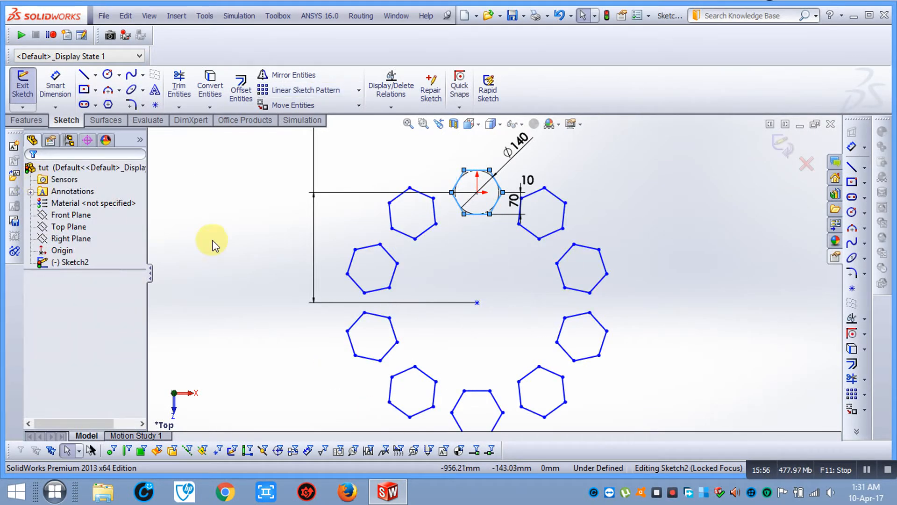
Start a boss extrude of the hexagon sketch with the Mid Plane end condition
left_click(267, 246)
left_click(174, 8)
mouse_move(201, 34)
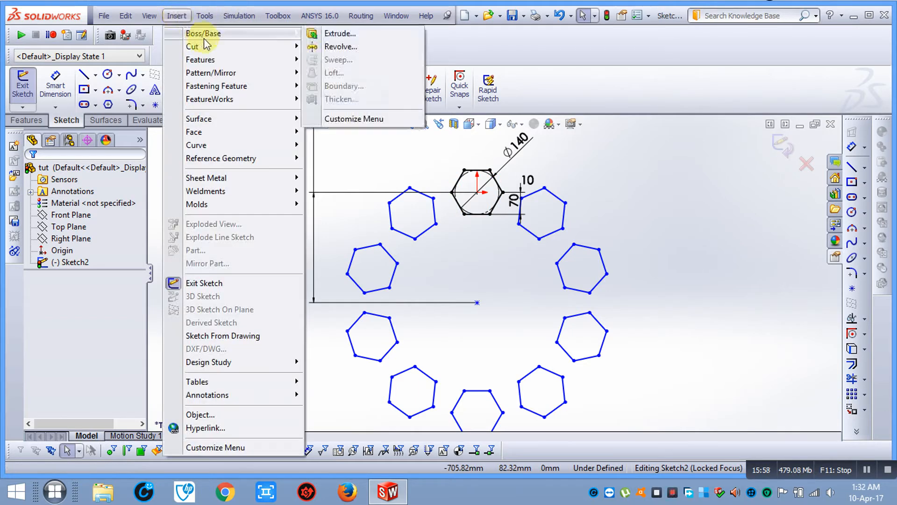
left_click(330, 20)
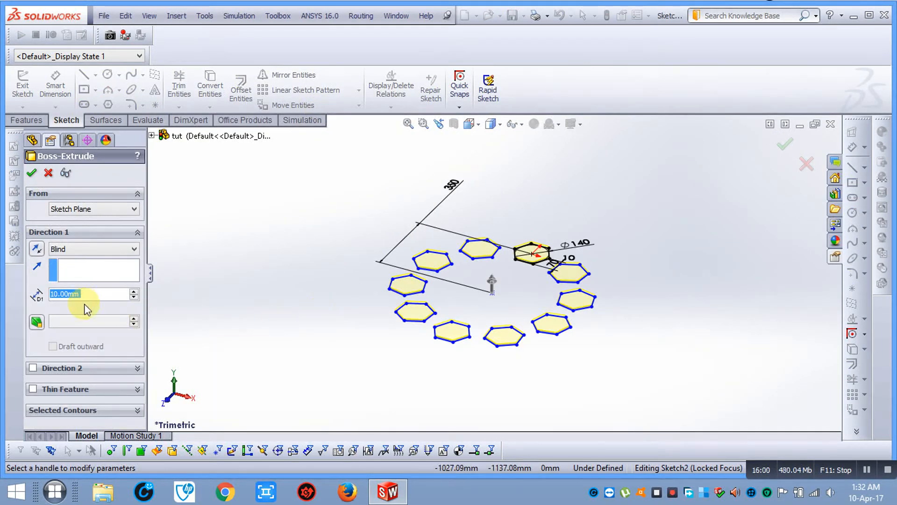
left_click(84, 250)
left_click(91, 304)
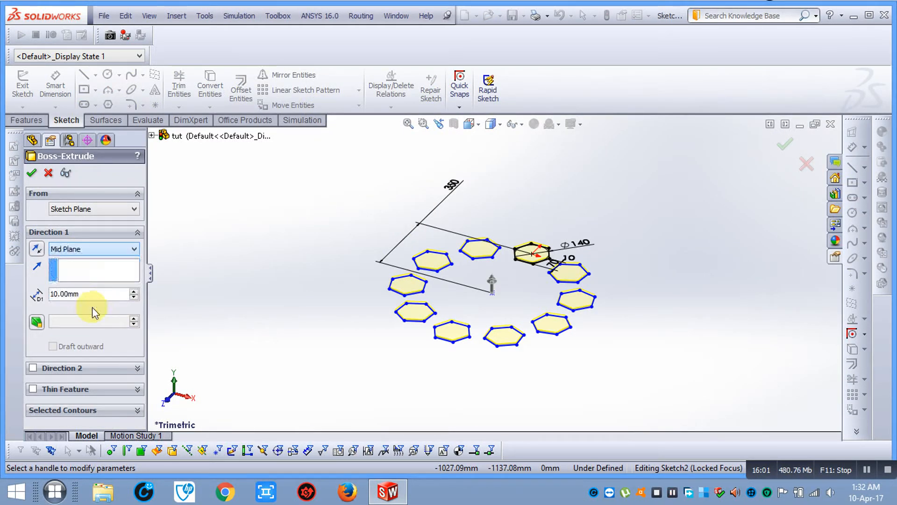
Set the extrude depth to 100 mm, after trying 20 and 50, and accept
double_click(93, 295)
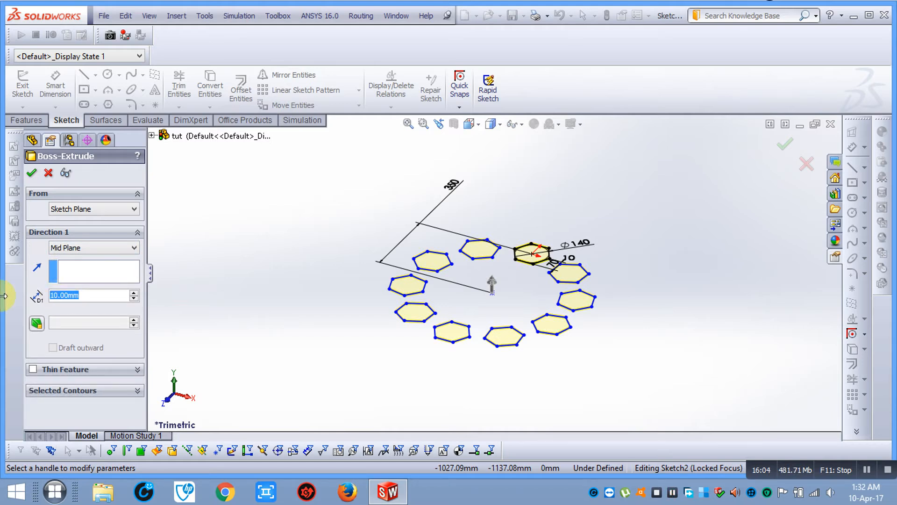
type("20")
key("Return")
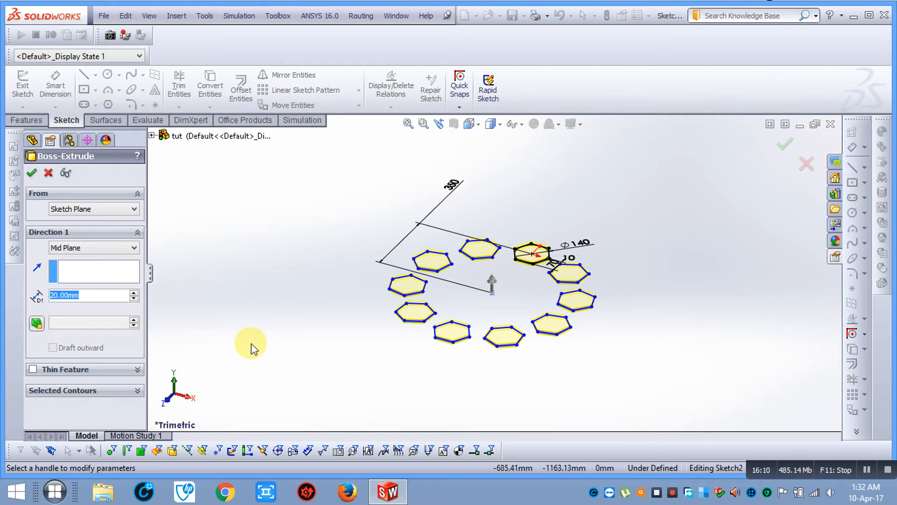
type("50")
key("Return")
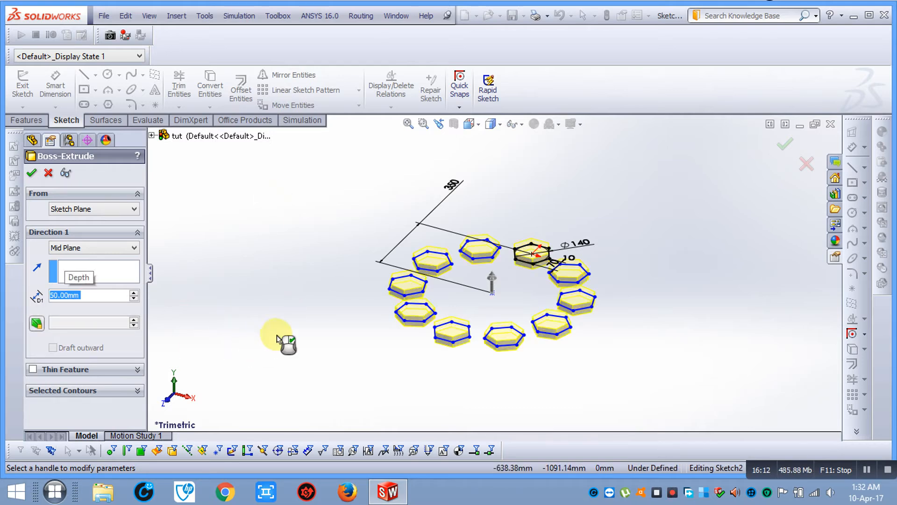
double_click(104, 292)
type("100")
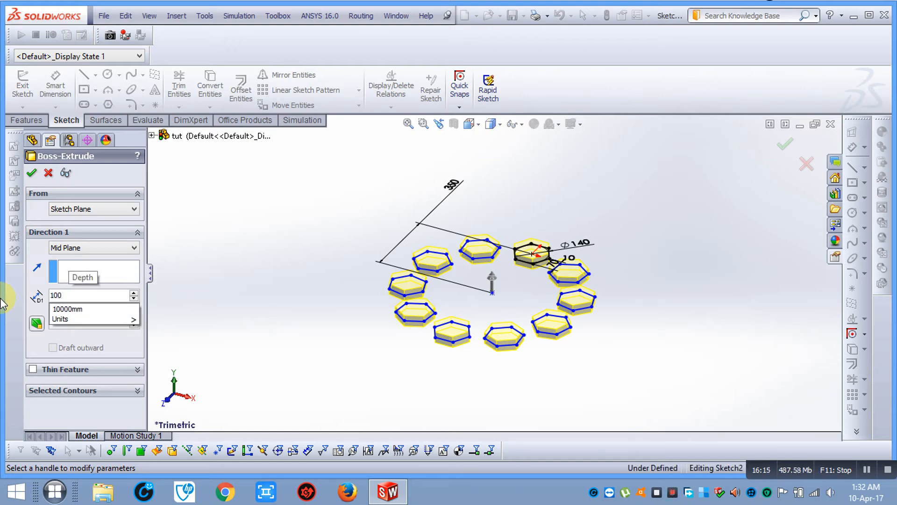
key("Return")
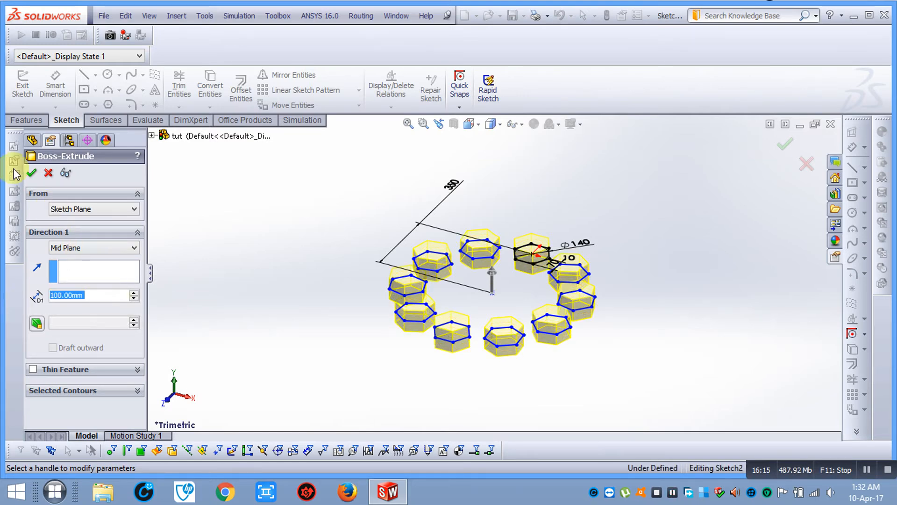
left_click(29, 173)
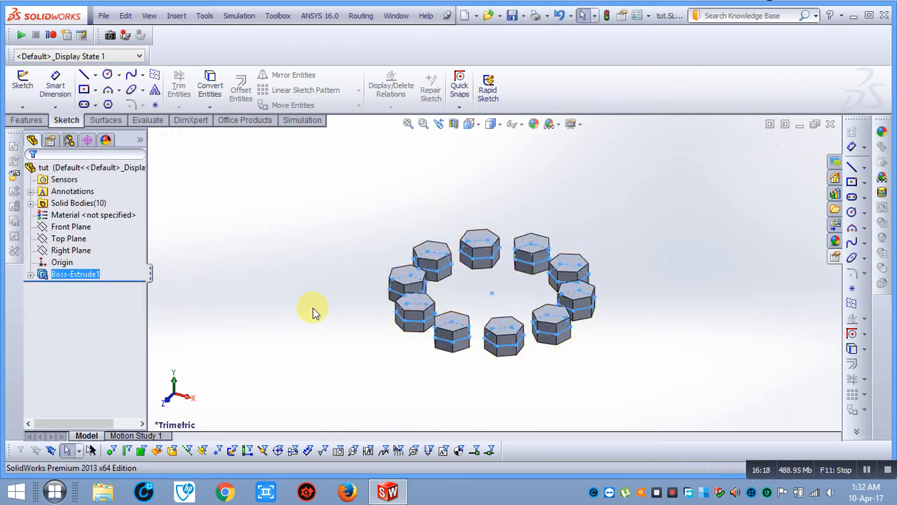
View the ring of prisms from the Top and zoom to fit
middle_click_drag(283, 213, 470, 327)
left_click(473, 124)
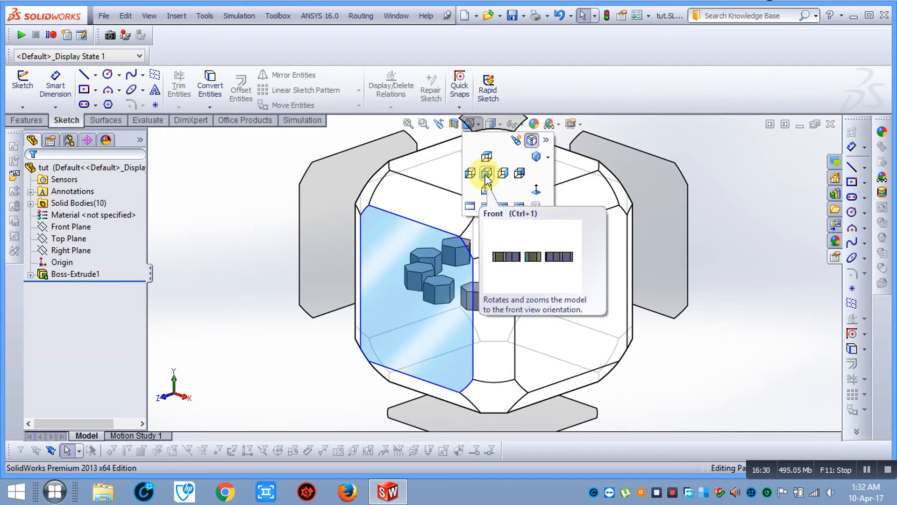
left_click(486, 155)
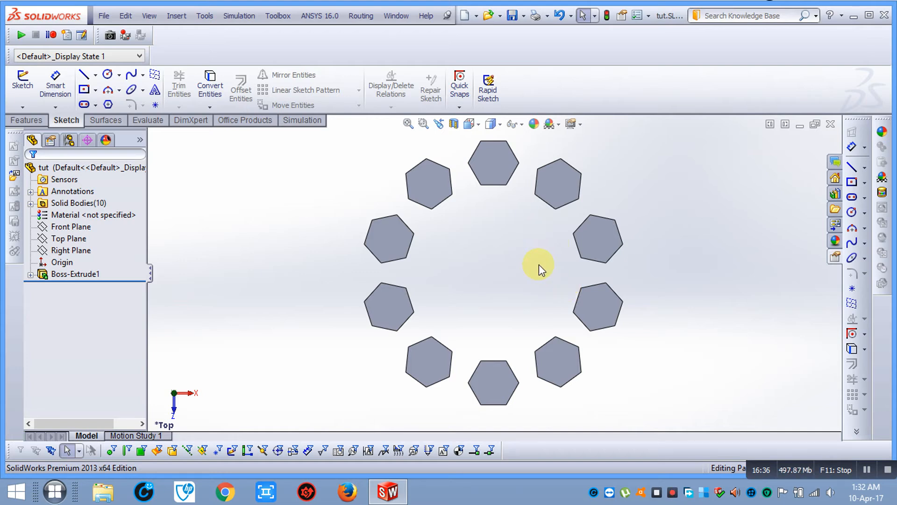
key("z")
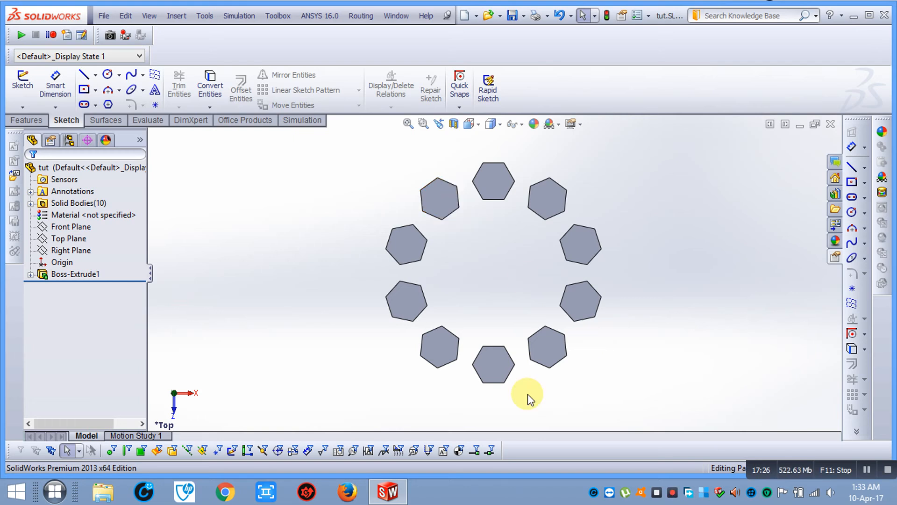
Show the Insert menu's Pattern/Mirror feature options
left_click(177, 16)
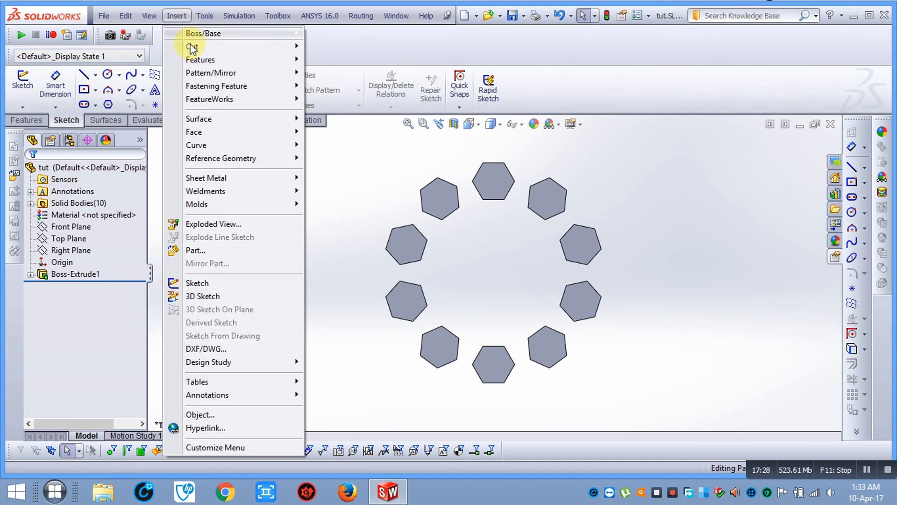
mouse_move(206, 73)
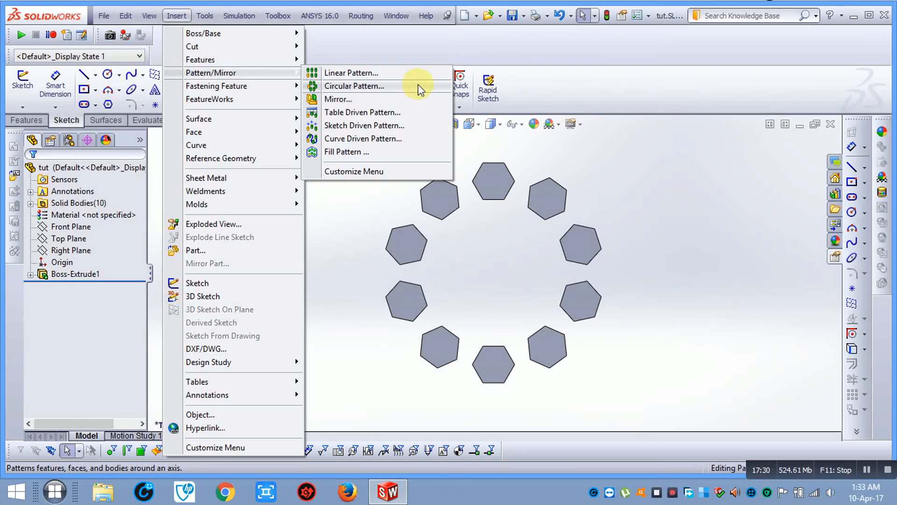